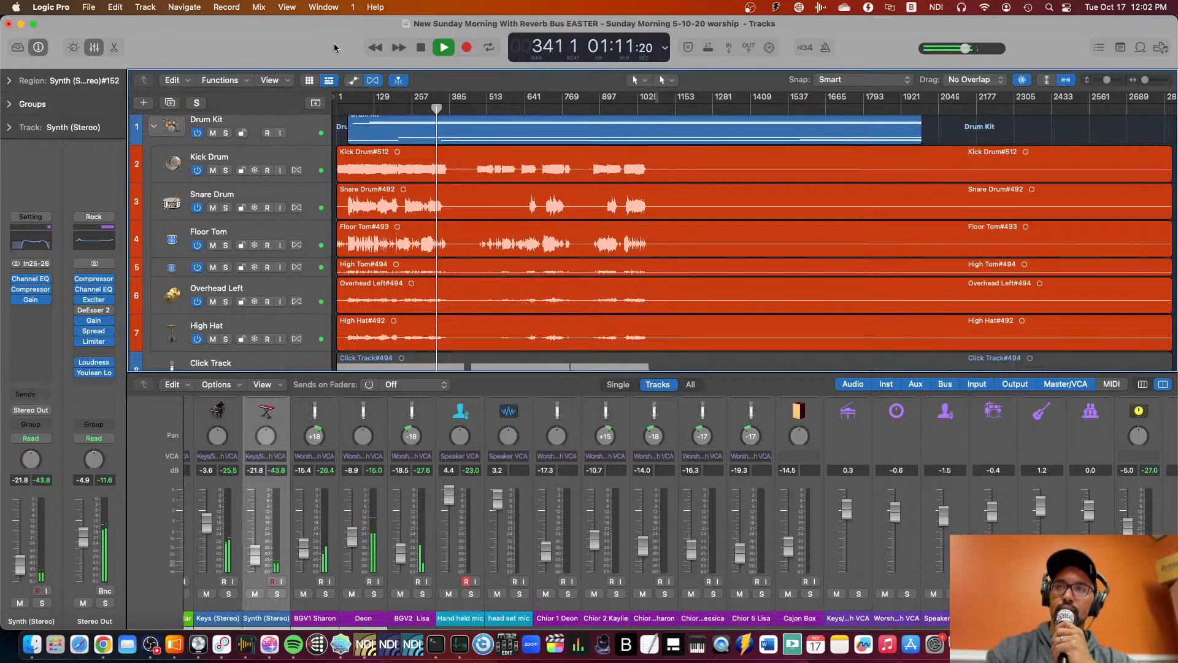
Stop playback and look through the session's tracks from the drum kit down to the choir tracks.
{"action": "key", "text": "space"}
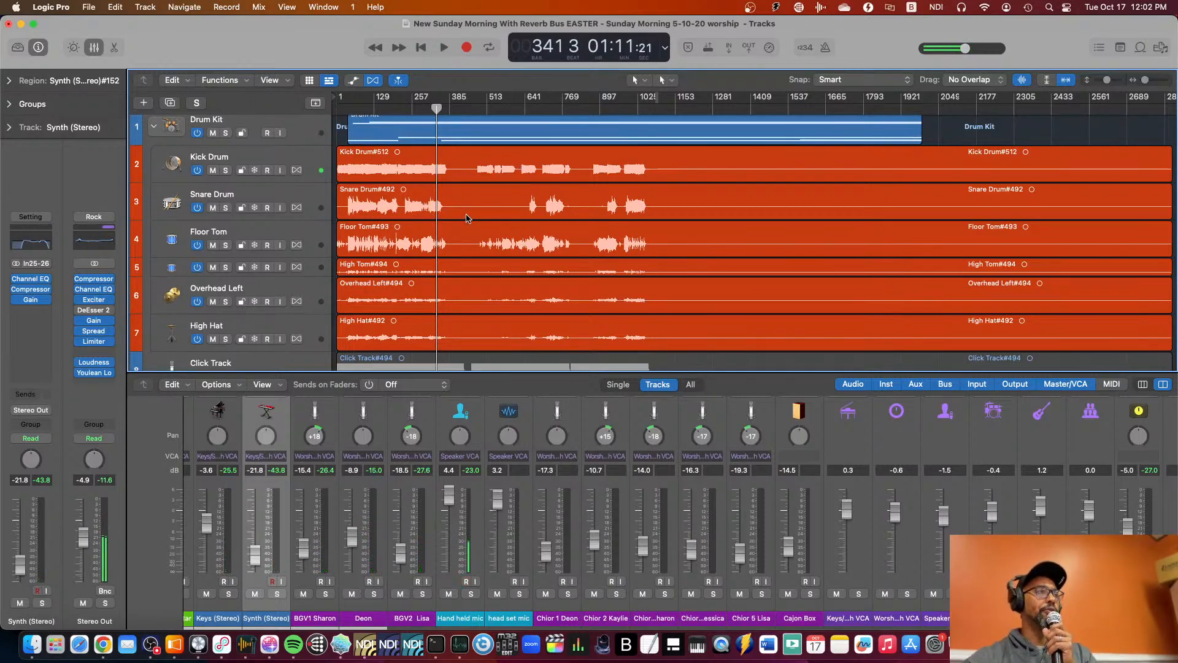
{"action": "scroll", "coordinate": [469, 219], "scroll_direction": "down", "scroll_amount": 10}
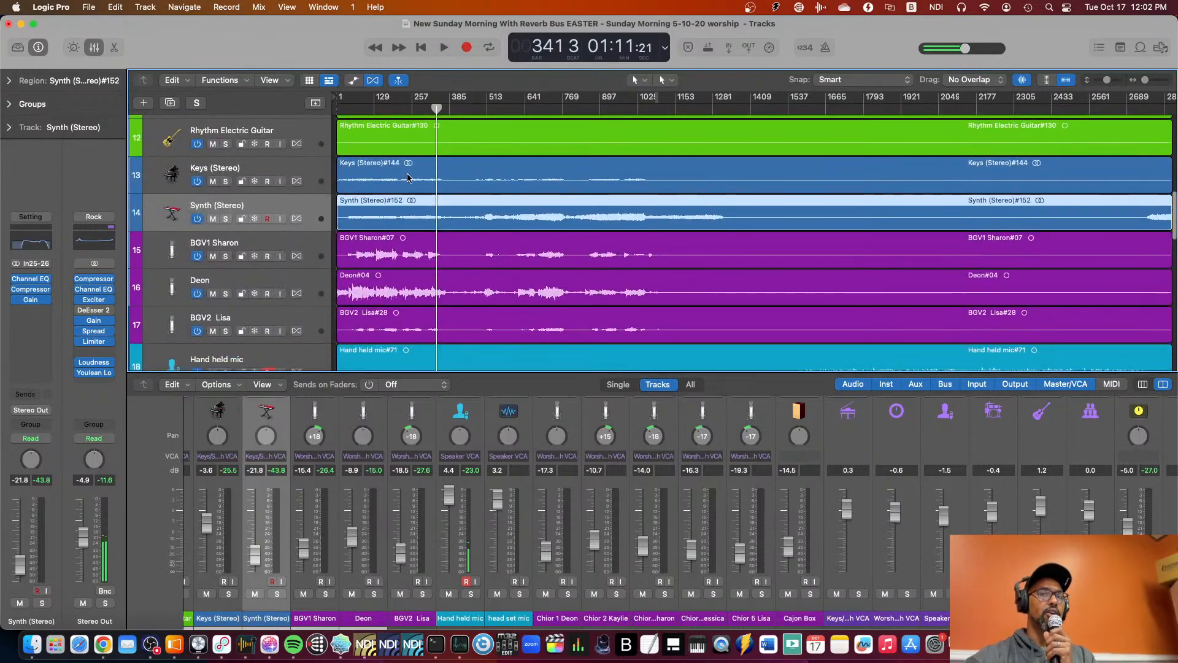
{"action": "scroll", "coordinate": [408, 177], "scroll_direction": "up", "scroll_amount": 10}
{"action": "scroll", "coordinate": [408, 177], "scroll_direction": "down", "scroll_amount": 10}
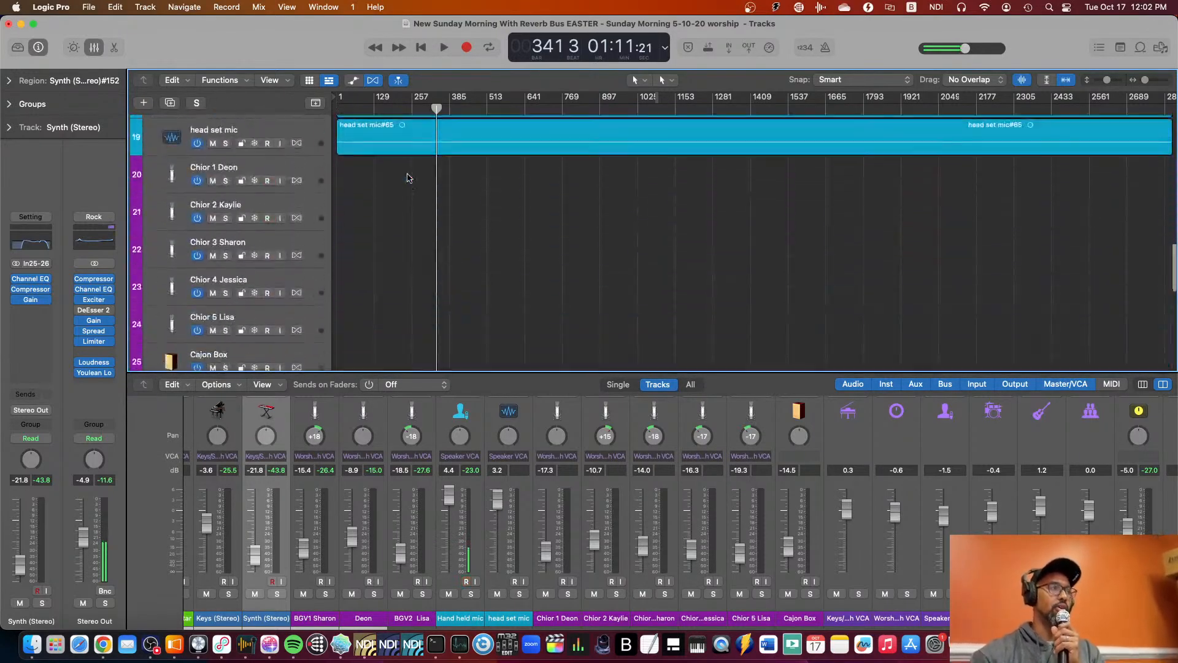
{"action": "scroll", "coordinate": [408, 177], "scroll_direction": "up", "scroll_amount": 10}
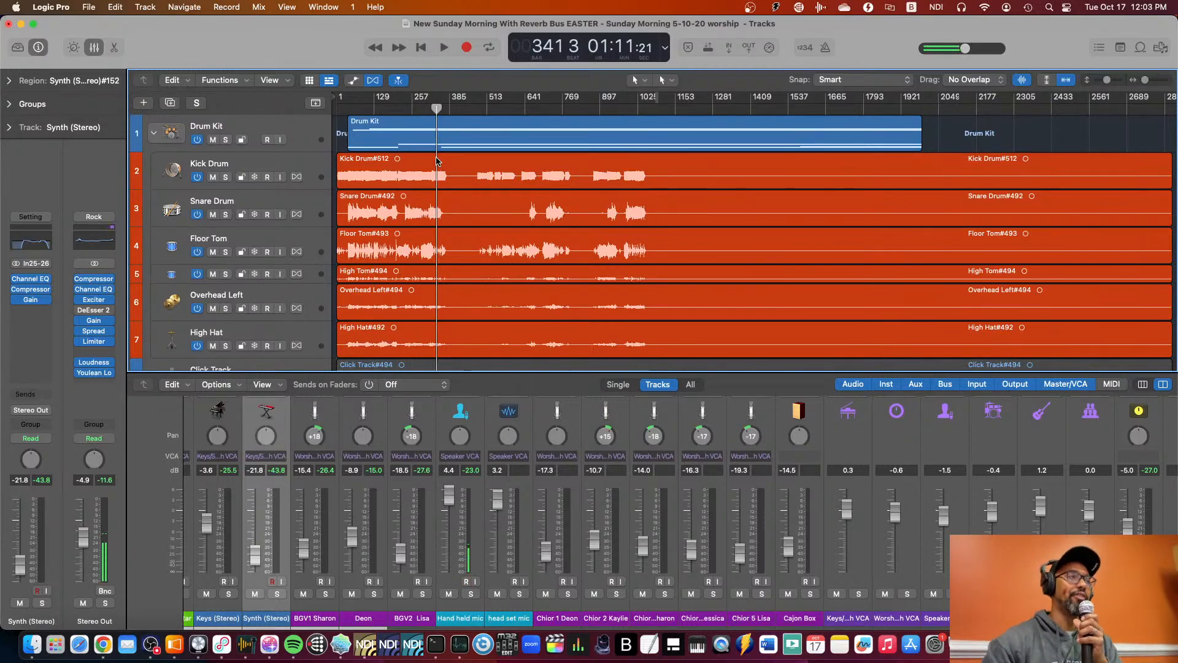
{"action": "scroll", "coordinate": [531, 274], "scroll_direction": "down", "scroll_amount": 10}
{"action": "scroll", "coordinate": [532, 275], "scroll_direction": "up", "scroll_amount": 10}
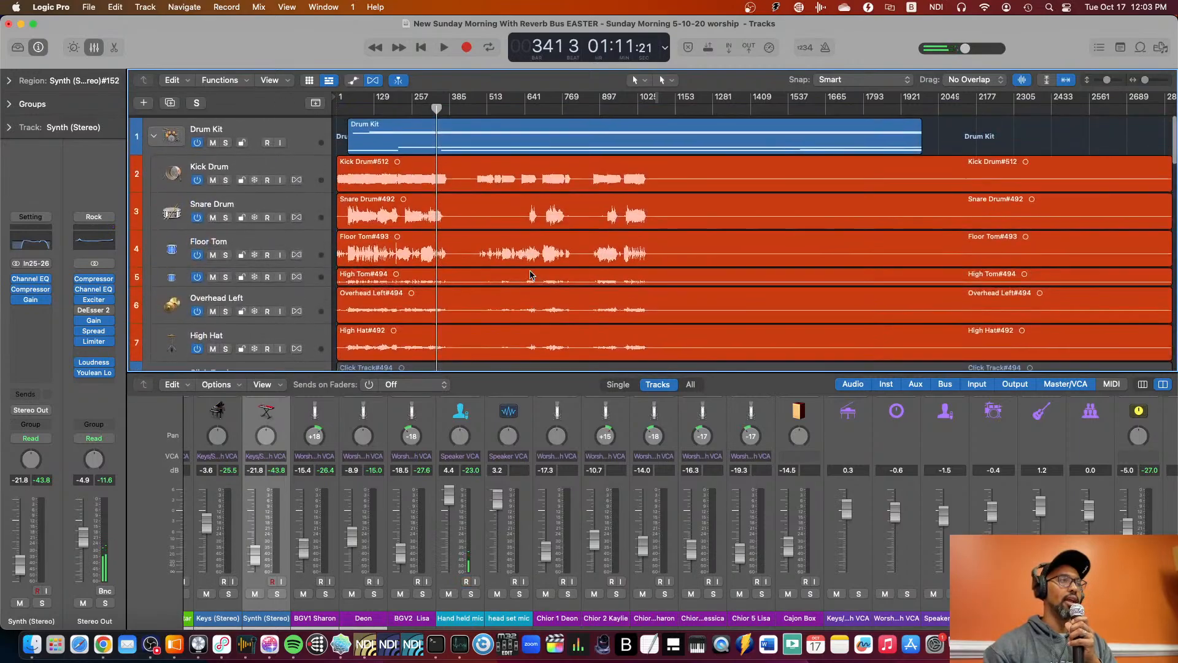
{"action": "scroll", "coordinate": [531, 275], "scroll_direction": "down", "scroll_amount": 1}
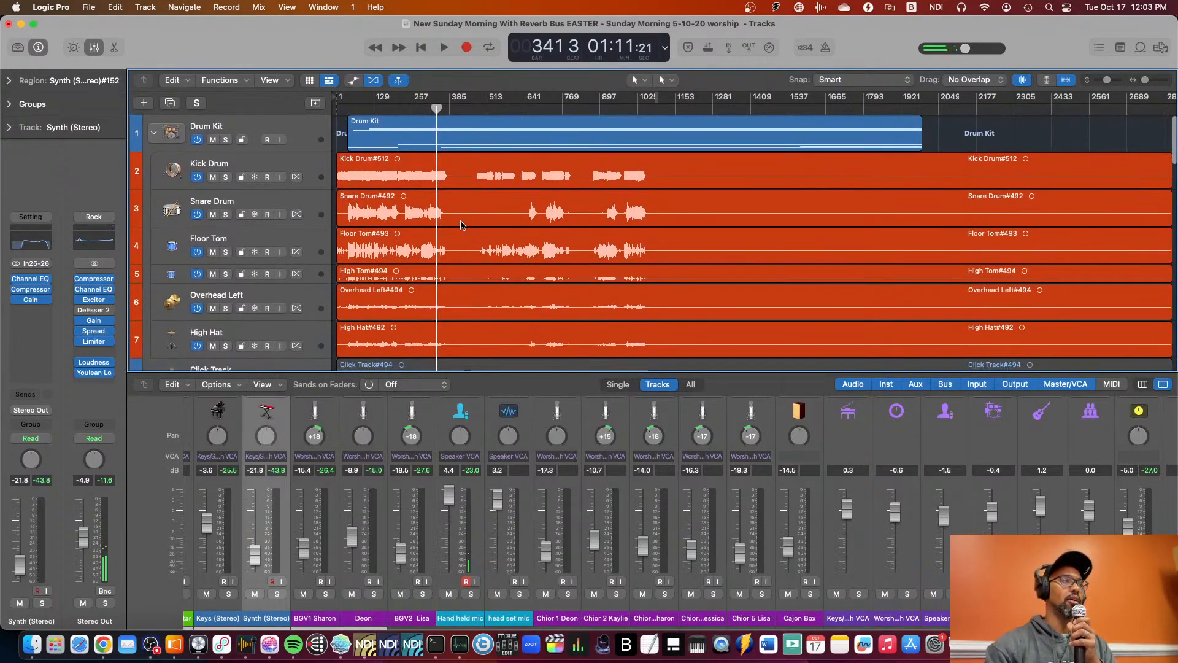
{"action": "scroll", "coordinate": [546, 213], "scroll_direction": "up", "scroll_amount": 1}
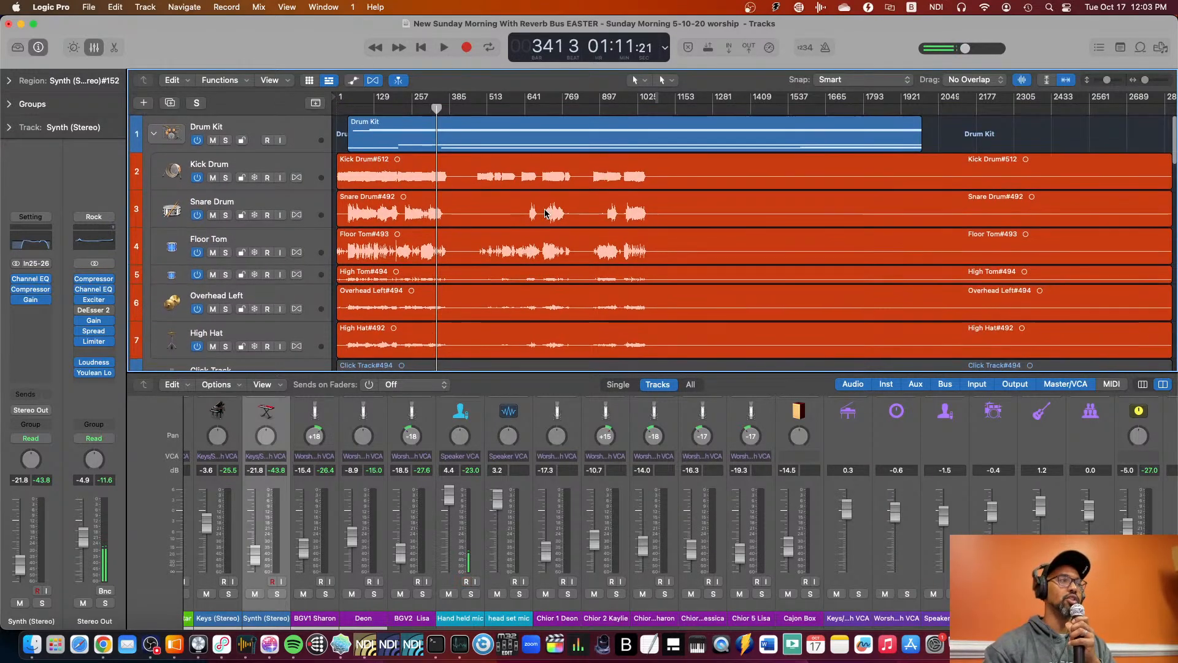
{"action": "scroll", "coordinate": [545, 213], "scroll_direction": "down", "scroll_amount": 1}
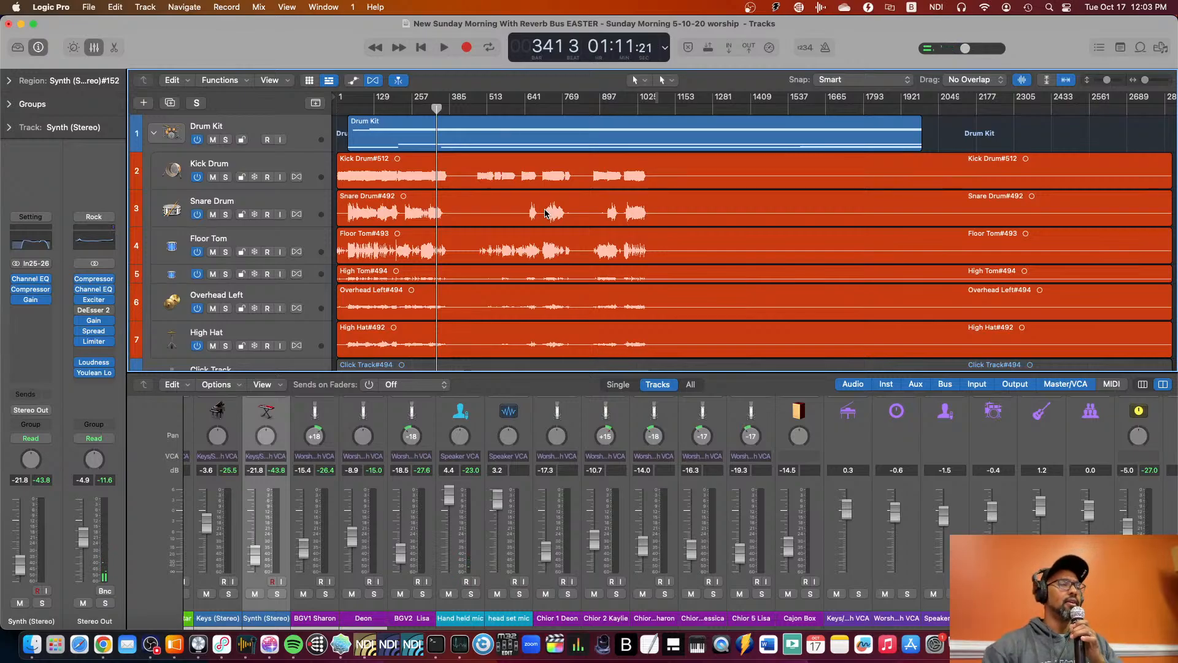
{"action": "scroll", "coordinate": [417, 284], "scroll_direction": "down", "scroll_amount": 5}
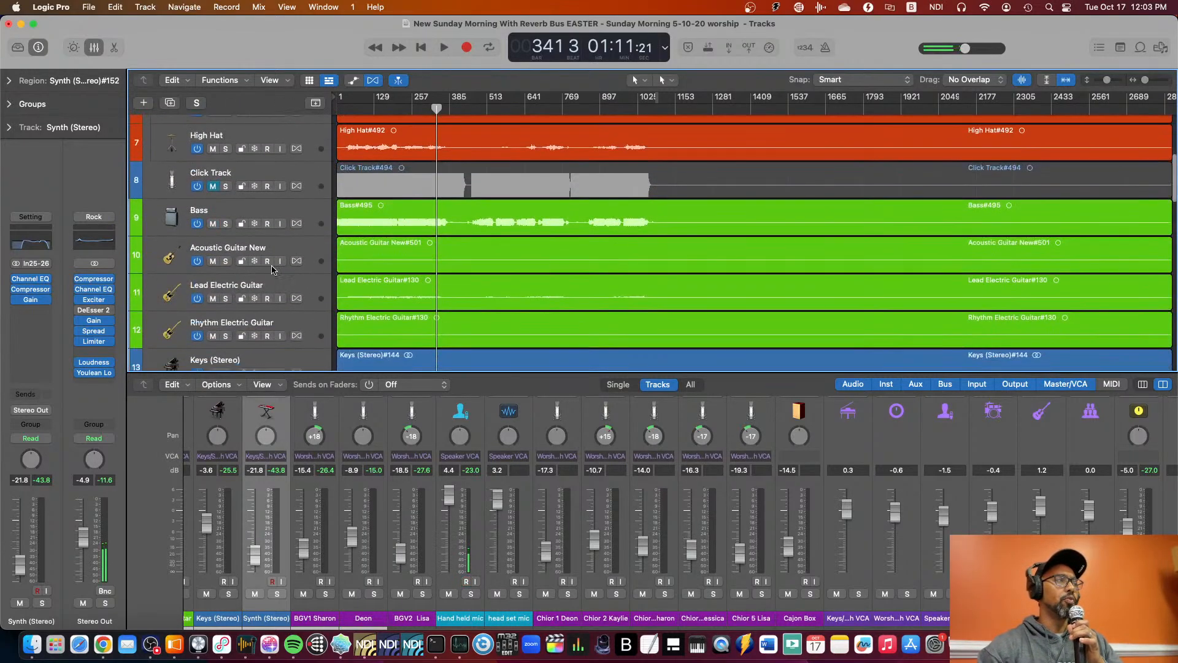
{"action": "scroll", "coordinate": [418, 284], "scroll_direction": "up", "scroll_amount": 6}
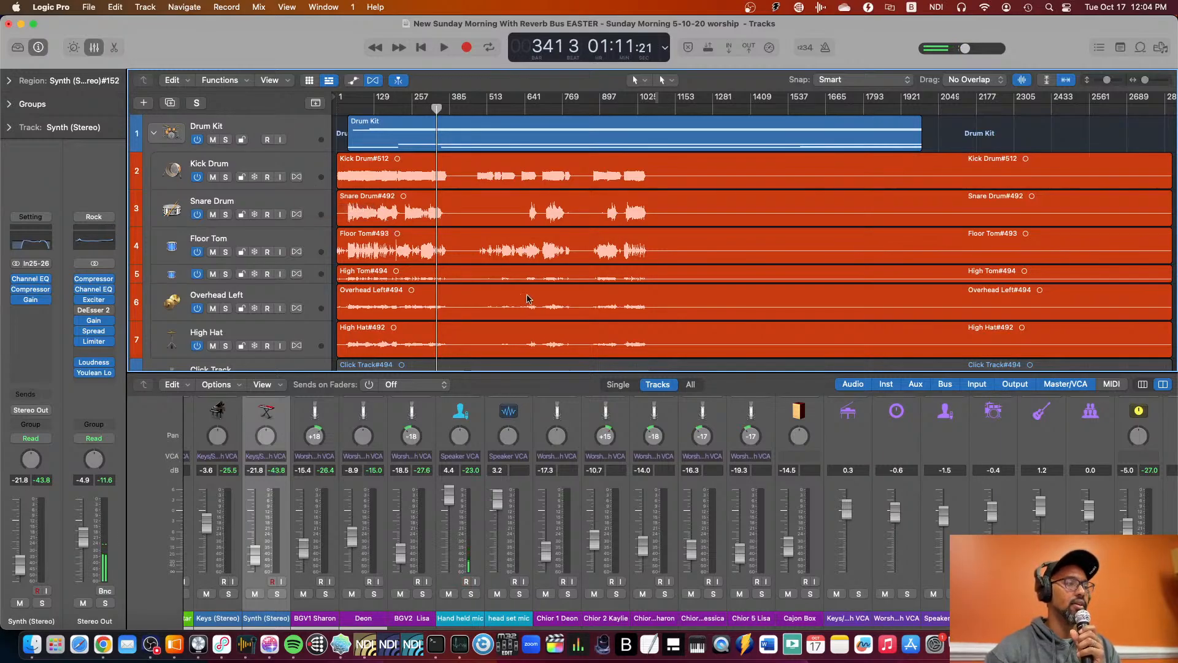
{"action": "scroll", "coordinate": [521, 297], "scroll_direction": "down", "scroll_amount": 6}
{"action": "scroll", "coordinate": [518, 294], "scroll_direction": "up", "scroll_amount": 7}
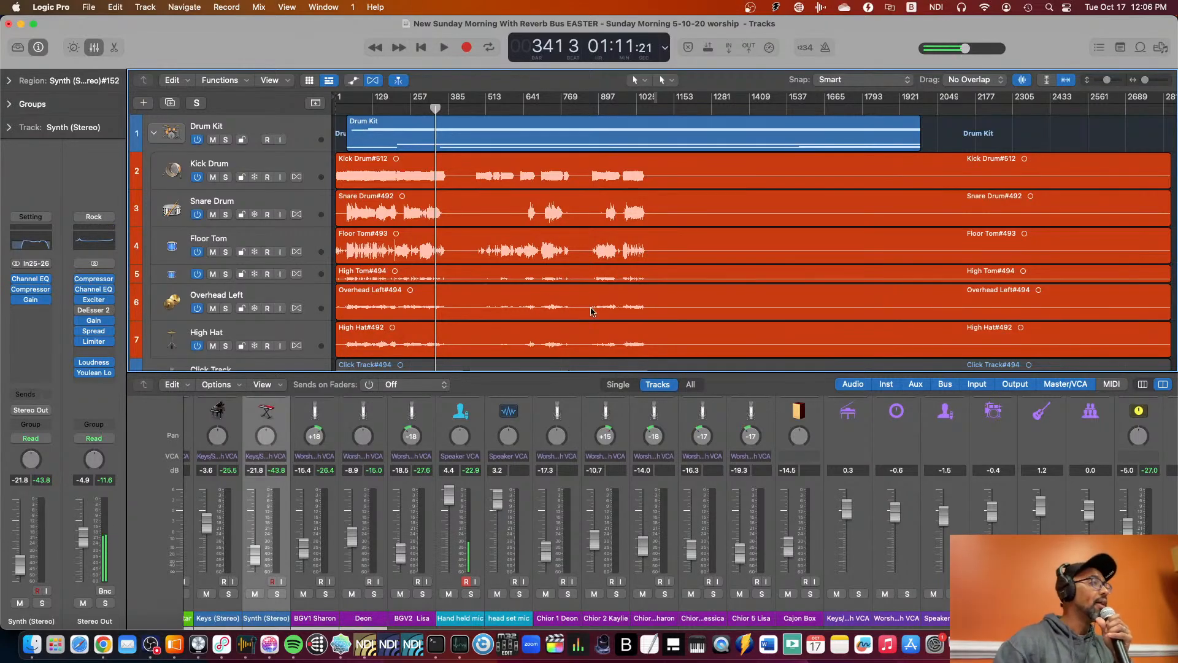
Hide the mixer so the track list fills the window, with the Drum Kit track back in view.
{"action": "left_click", "coordinate": [95, 47]}
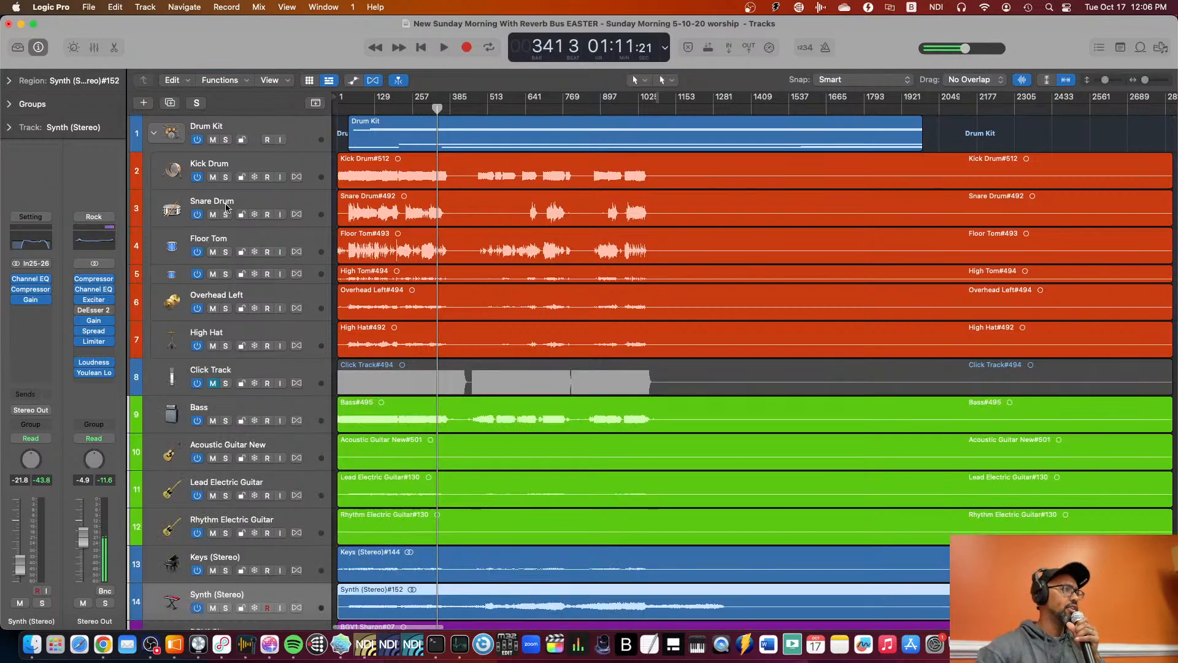
{"action": "scroll", "coordinate": [243, 253], "scroll_direction": "down", "scroll_amount": 10}
{"action": "scroll", "coordinate": [243, 253], "scroll_direction": "up", "scroll_amount": 5}
{"action": "scroll", "coordinate": [243, 253], "scroll_direction": "up", "scroll_amount": 8}
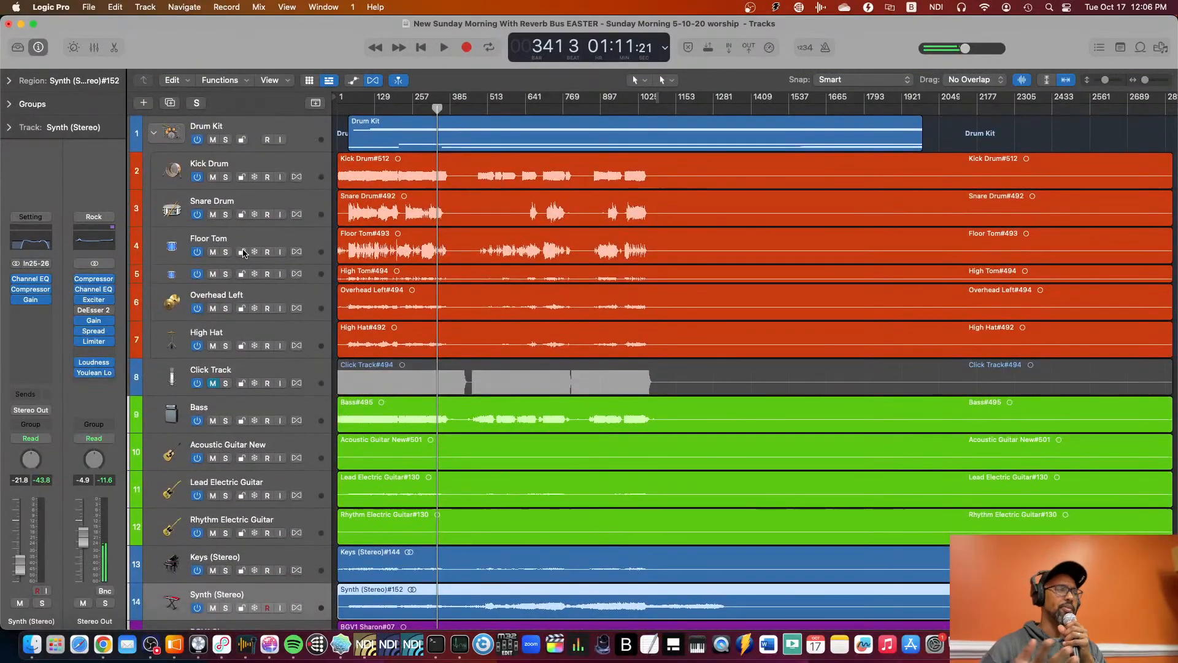
Select the Drum Kit stack and record-enable the tracks from Drum Kit through head set mic, leaving the choir tracks unarmed.
{"action": "left_click", "coordinate": [265, 135]}
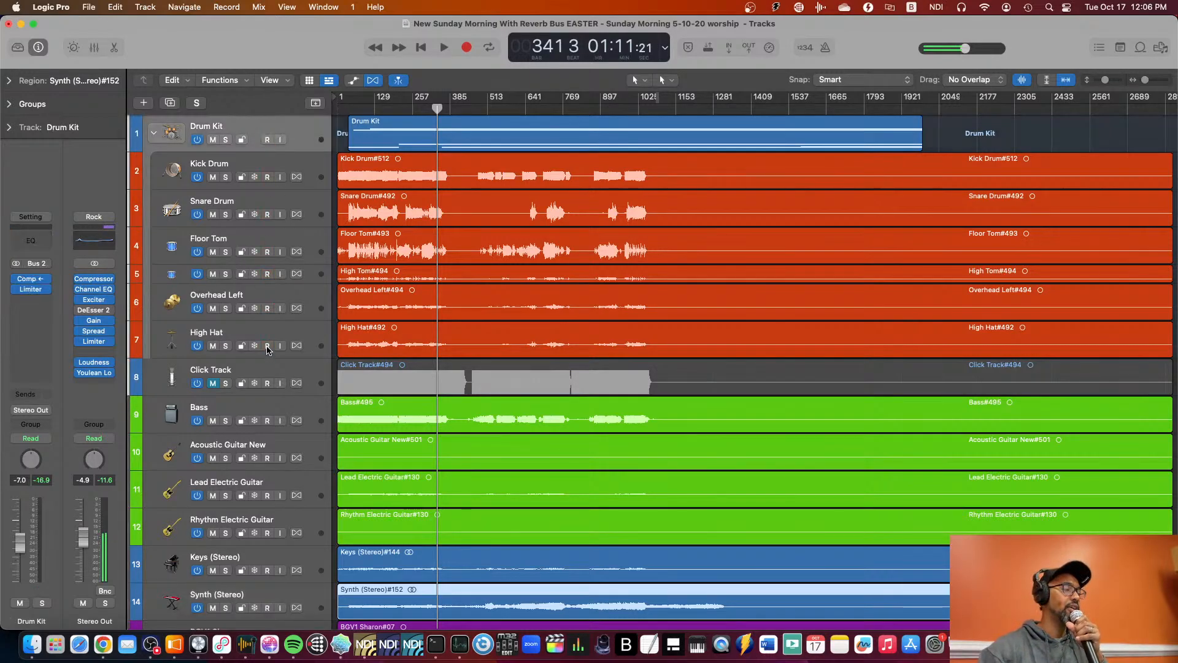
{"action": "scroll", "coordinate": [265, 387], "scroll_direction": "down", "scroll_amount": 10}
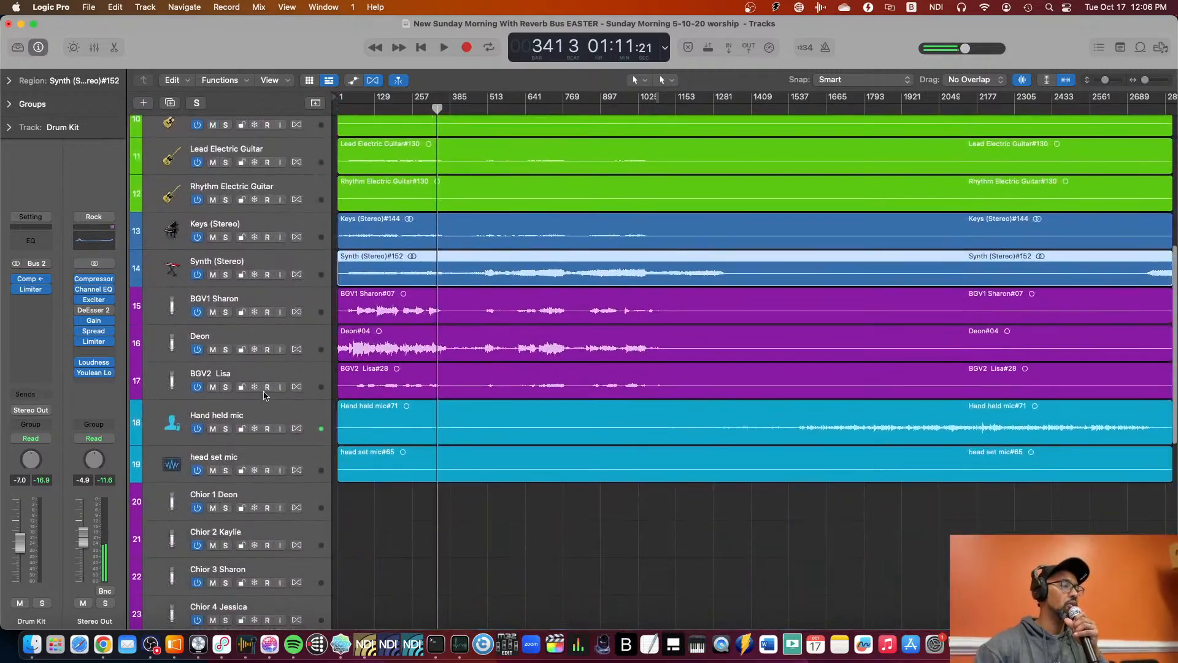
{"action": "scroll", "coordinate": [269, 359], "scroll_direction": "up", "scroll_amount": 7}
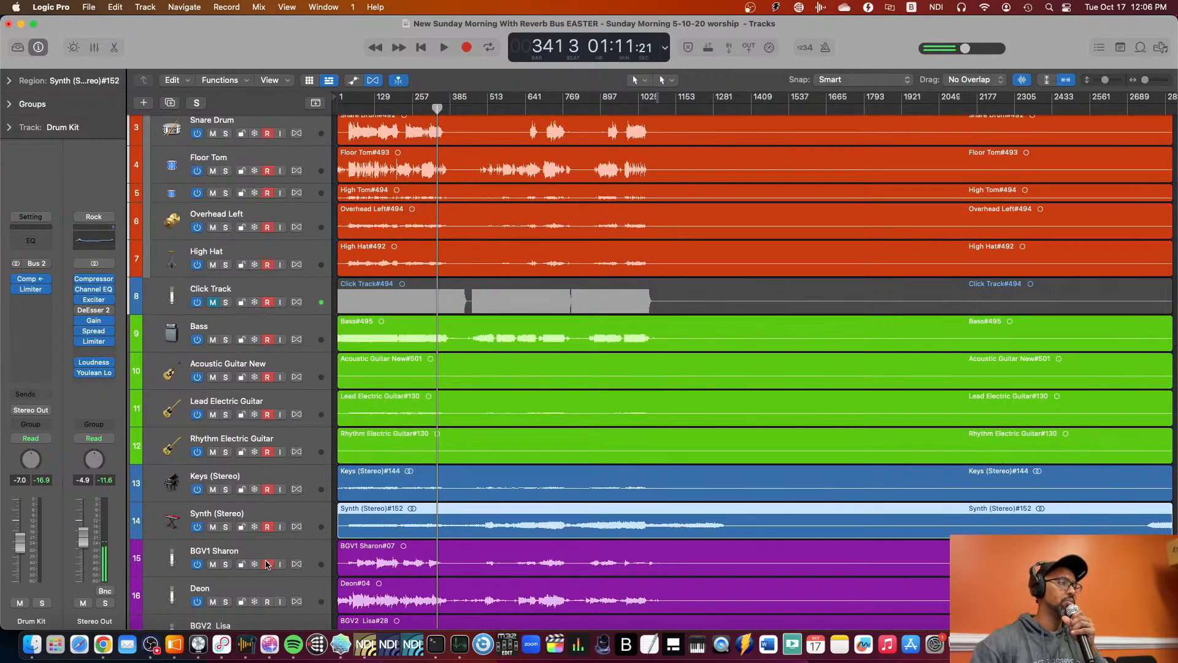
{"action": "scroll", "coordinate": [268, 564], "scroll_direction": "down", "scroll_amount": 7}
{"action": "scroll", "coordinate": [289, 613], "scroll_direction": "down", "scroll_amount": 2}
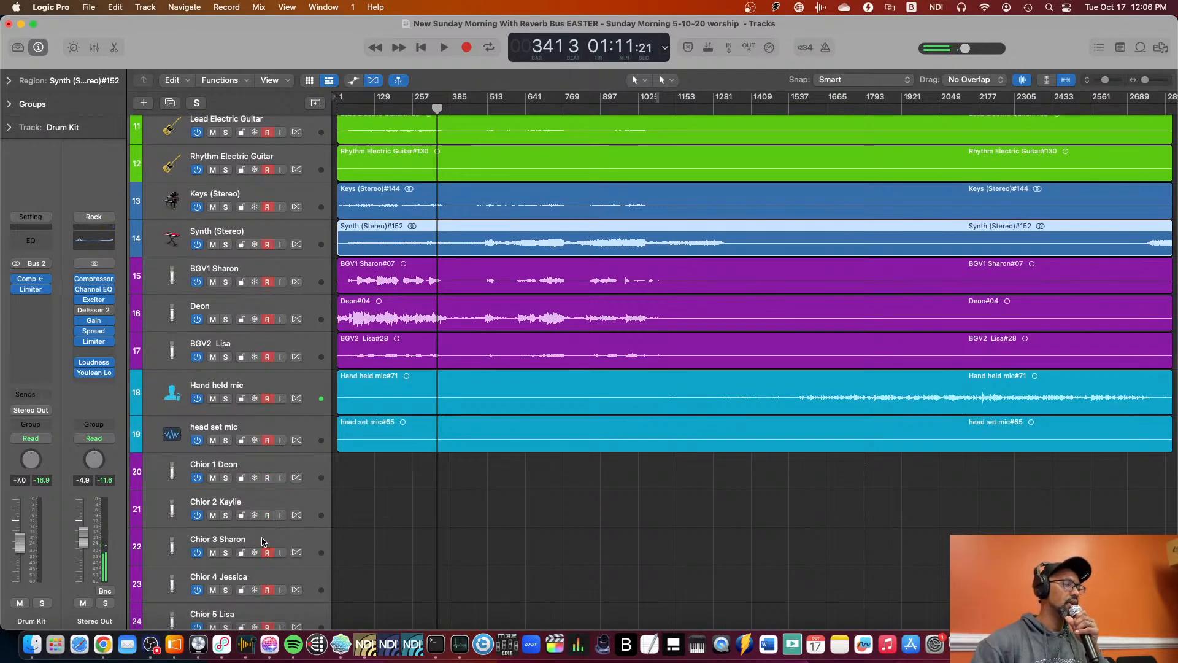
{"action": "scroll", "coordinate": [268, 539], "scroll_direction": "down", "scroll_amount": 3}
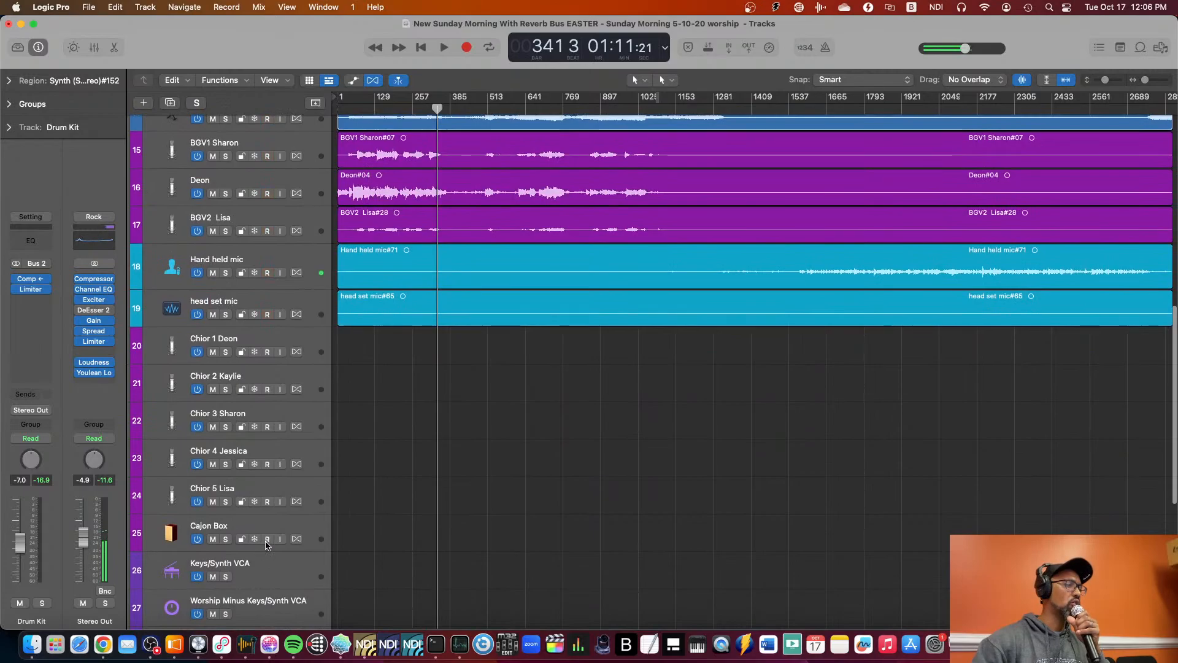
Review which tracks are record-enabled, from the choir and VCA tracks up to Drum Kit.
{"action": "scroll", "coordinate": [251, 540], "scroll_direction": "up", "scroll_amount": 10}
{"action": "scroll", "coordinate": [233, 541], "scroll_direction": "down", "scroll_amount": 10}
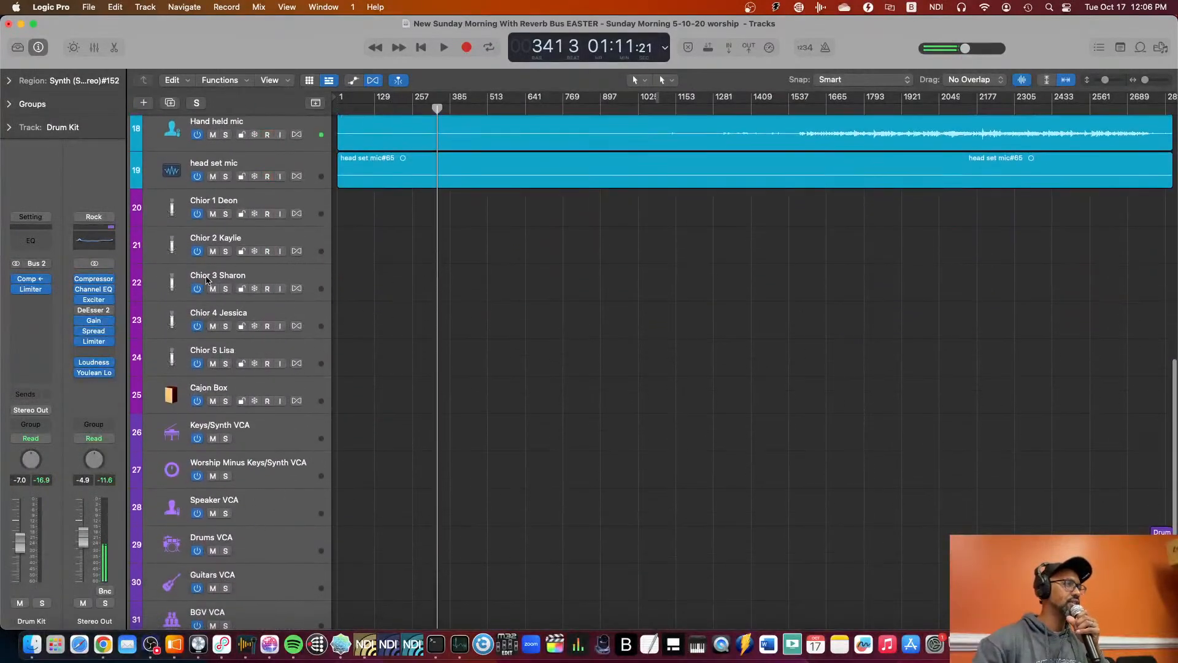
{"action": "scroll", "coordinate": [274, 291], "scroll_direction": "up", "scroll_amount": 4}
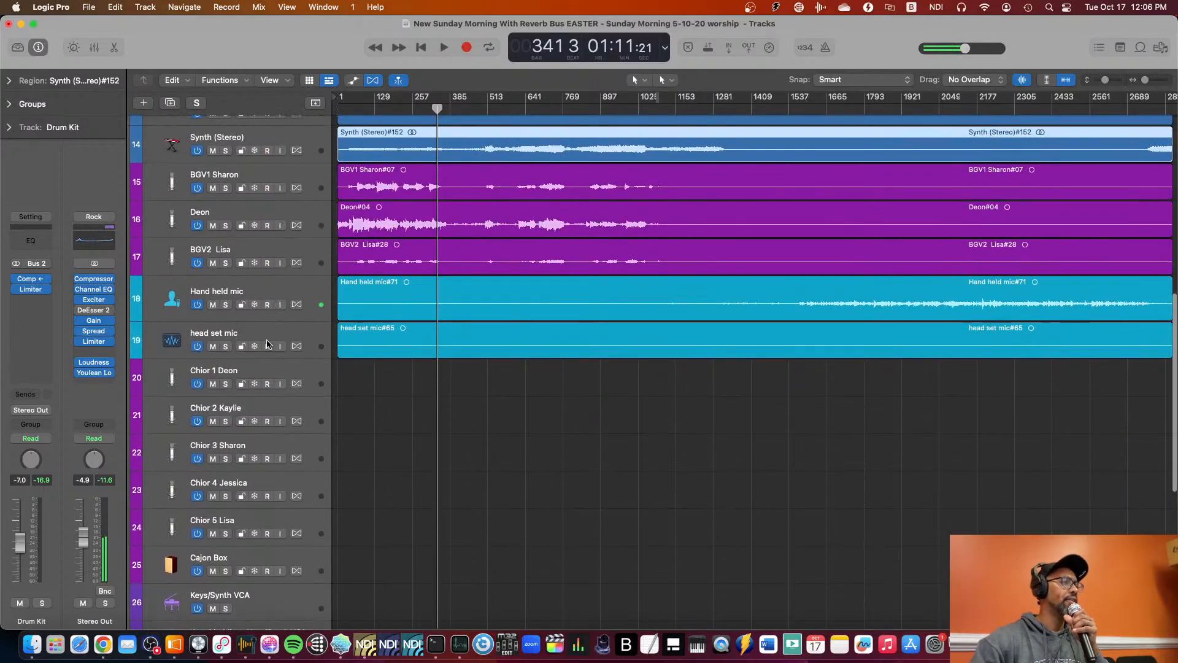
{"action": "scroll", "coordinate": [220, 362], "scroll_direction": "up", "scroll_amount": 3}
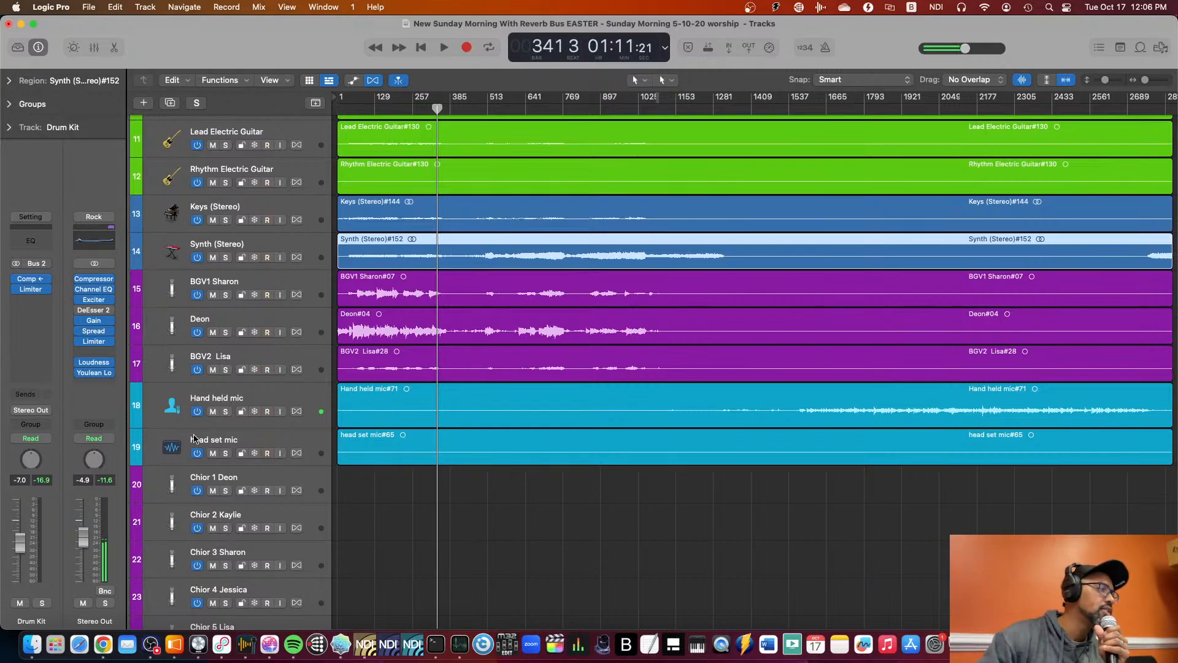
{"action": "scroll", "coordinate": [244, 437], "scroll_direction": "up", "scroll_amount": 3}
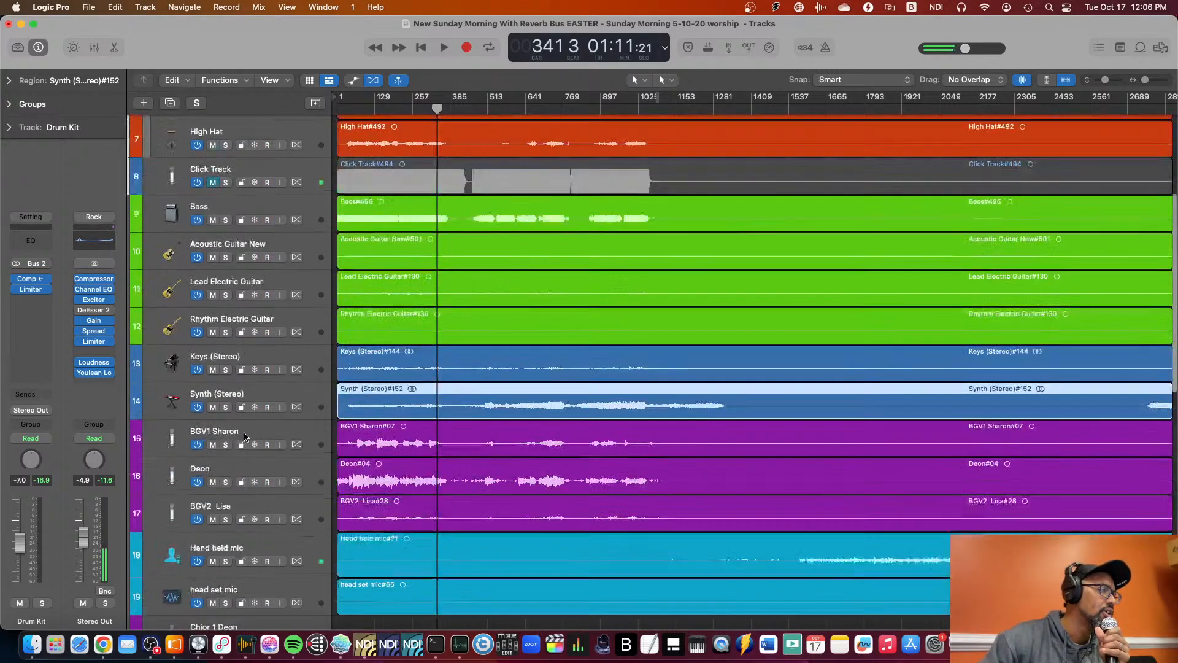
{"action": "scroll", "coordinate": [244, 437], "scroll_direction": "down", "scroll_amount": 5}
{"action": "scroll", "coordinate": [244, 437], "scroll_direction": "up", "scroll_amount": 6}
{"action": "scroll", "coordinate": [244, 437], "scroll_direction": "up", "scroll_amount": 4}
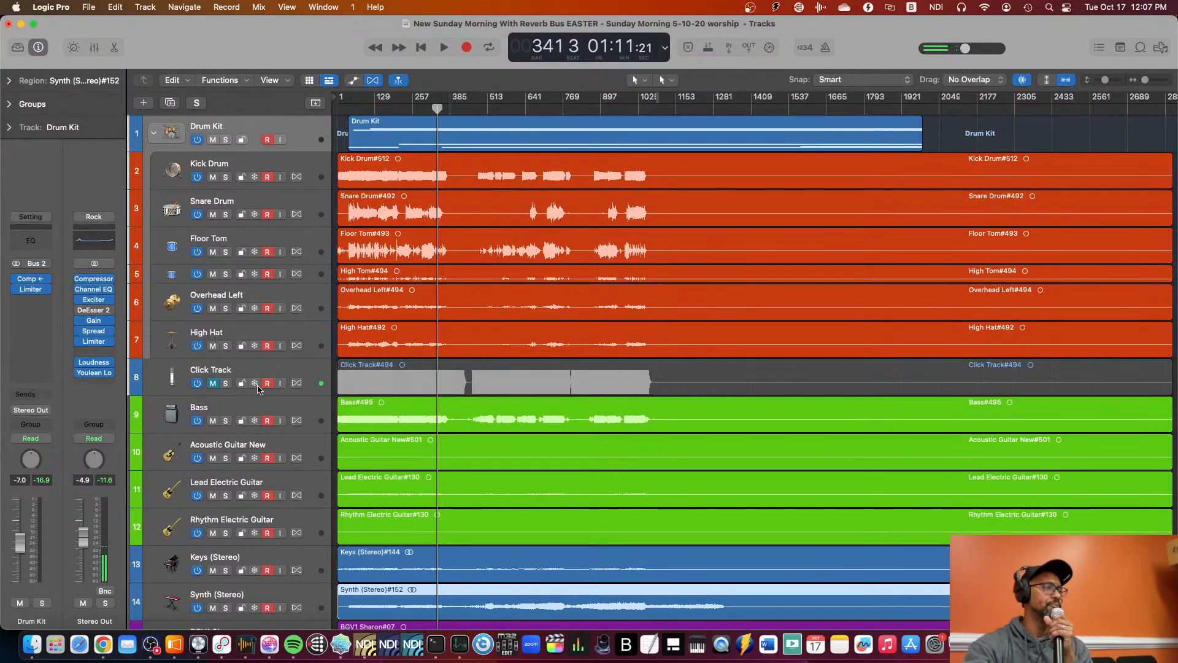
{"action": "scroll", "coordinate": [264, 392], "scroll_direction": "down", "scroll_amount": 8}
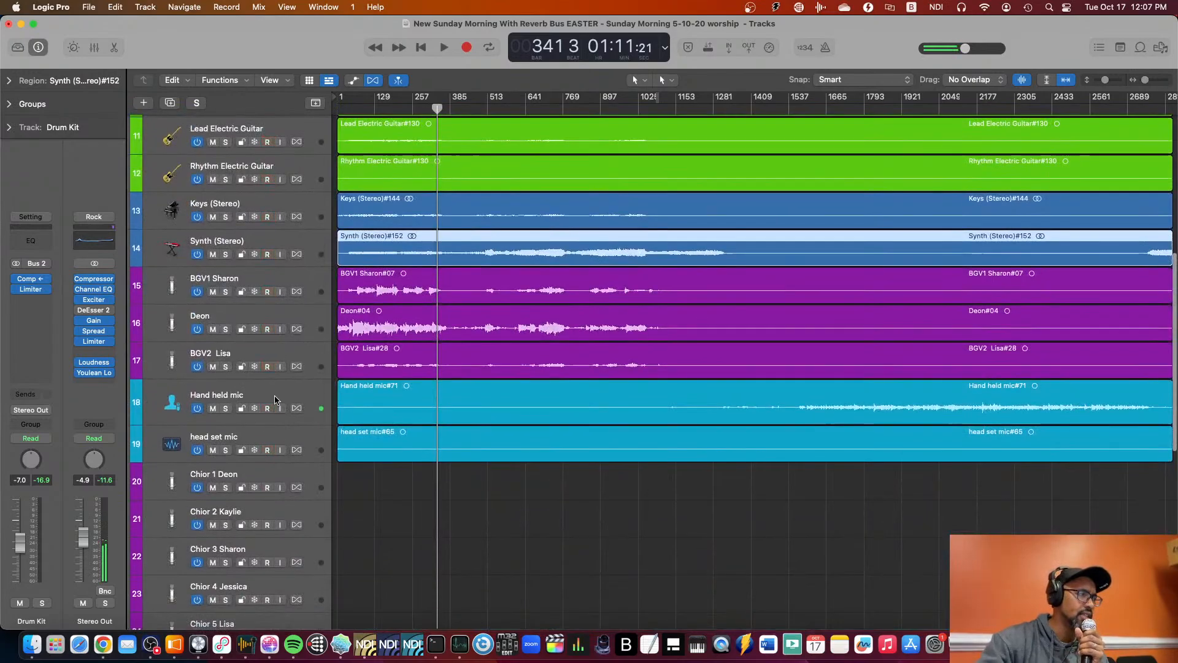
Select the Hand held mic track and record-enable it.
{"action": "left_click", "coordinate": [276, 396]}
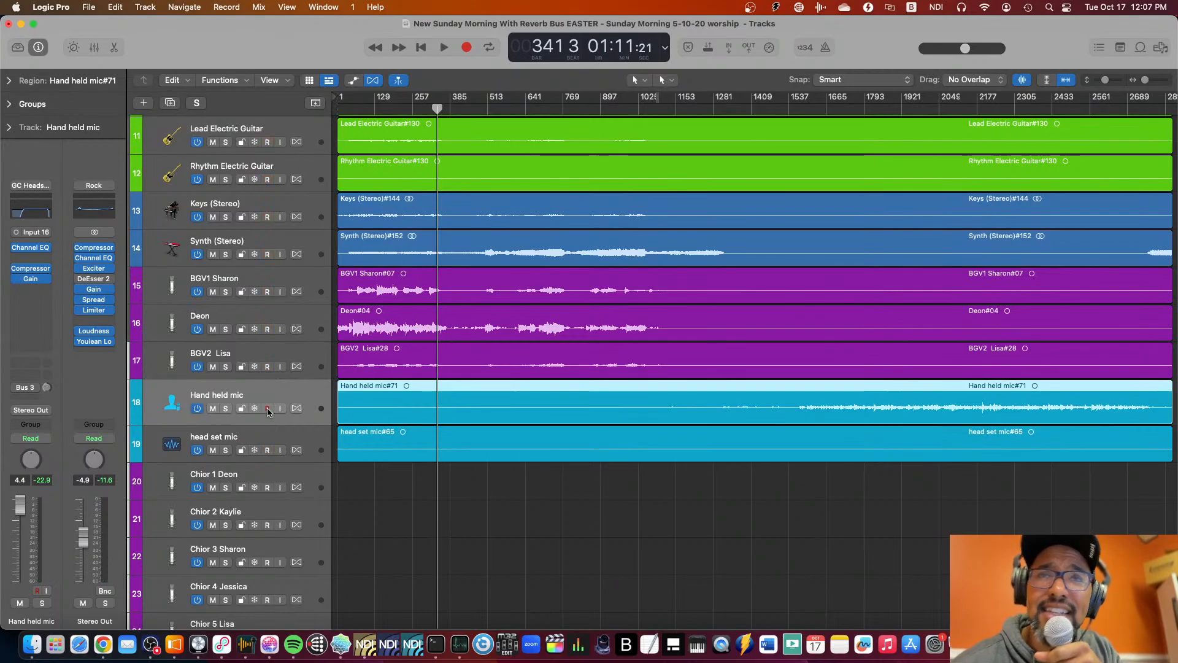
{"action": "left_click", "coordinate": [269, 411]}
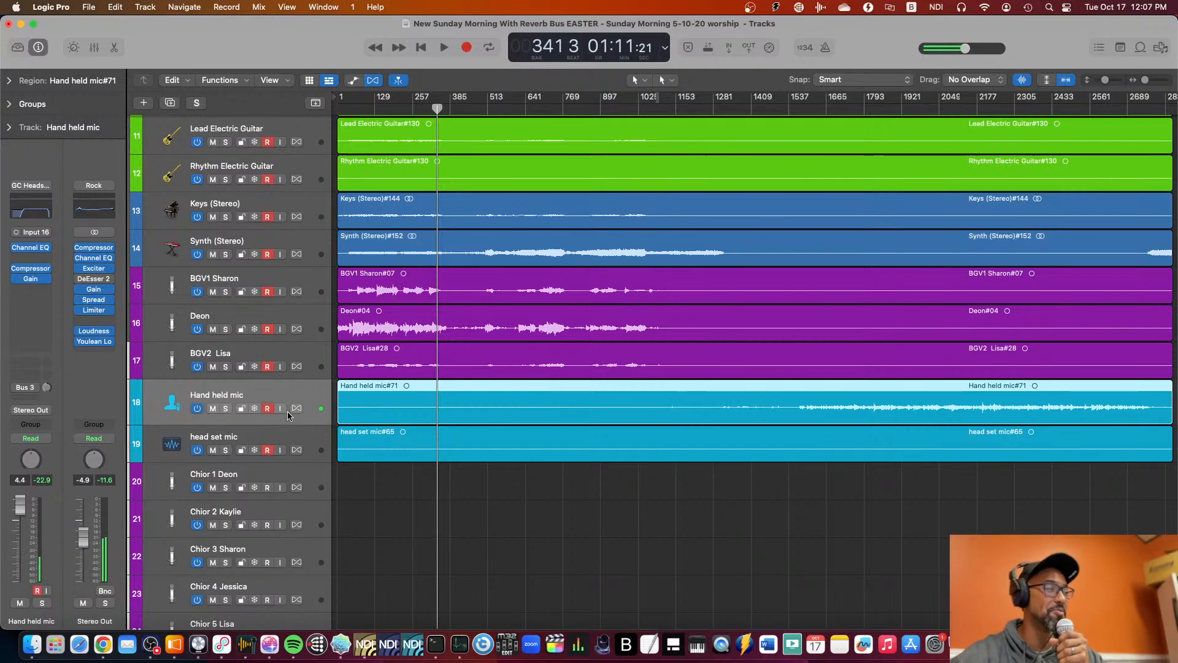
Record a short take on all the armed tracks from bar 341, end the recording and stop the transport.
{"action": "scroll", "coordinate": [276, 408], "scroll_direction": "up", "scroll_amount": 10}
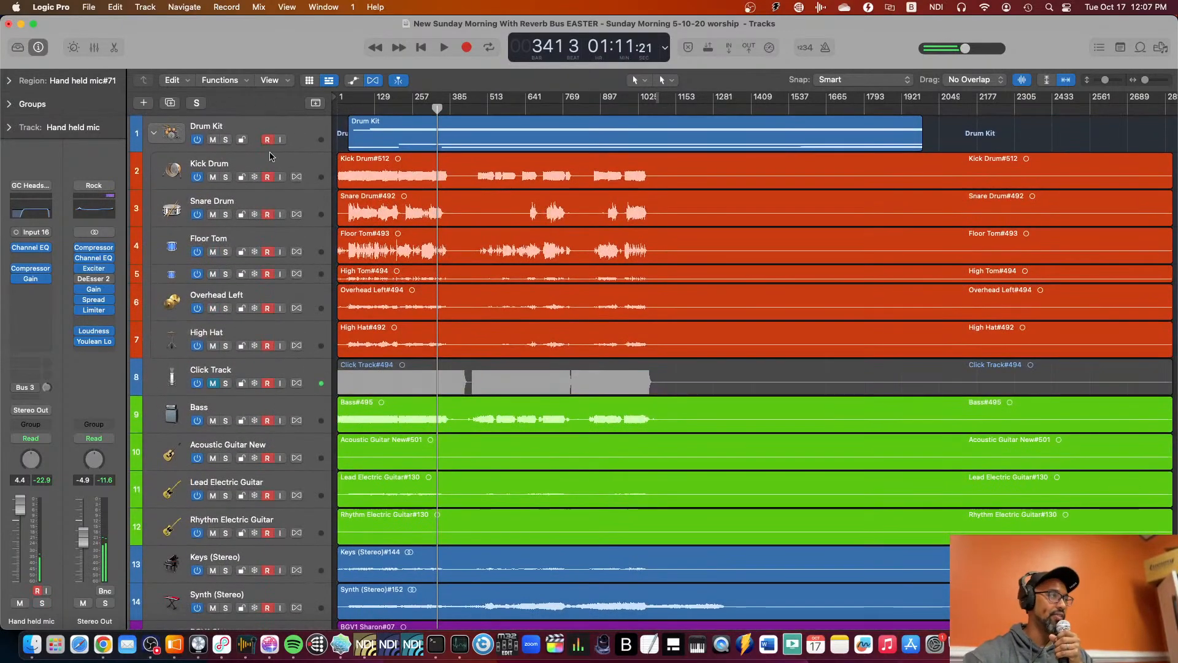
{"action": "left_click", "coordinate": [465, 51]}
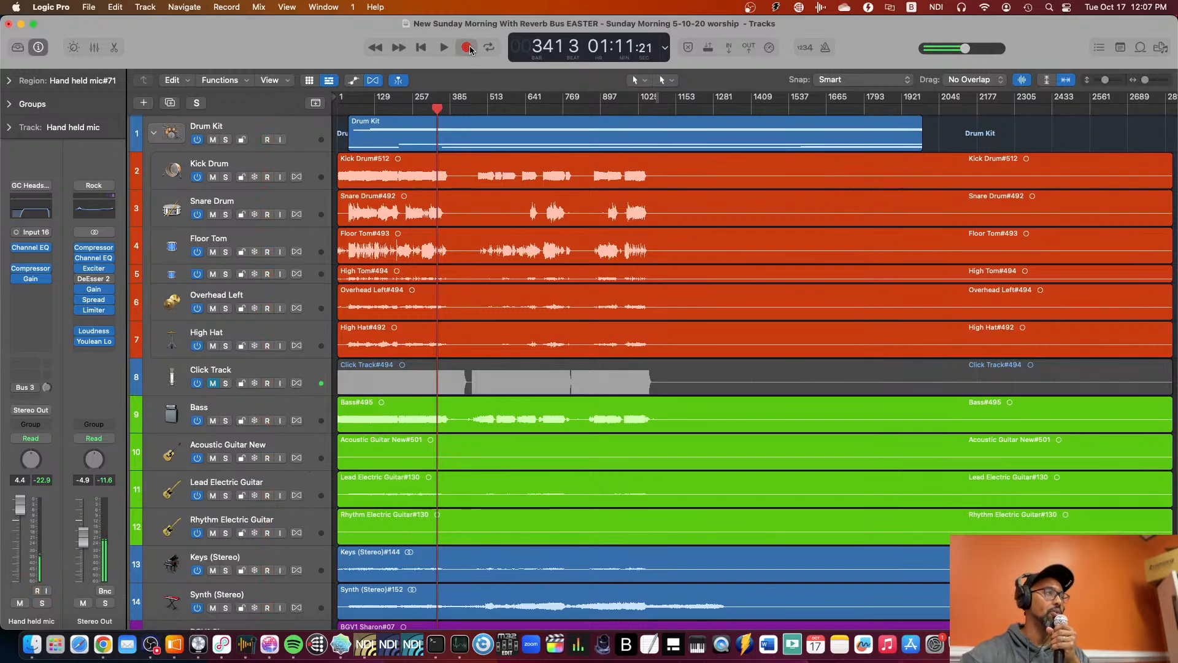
{"action": "scroll", "coordinate": [282, 320], "scroll_direction": "down", "scroll_amount": 10}
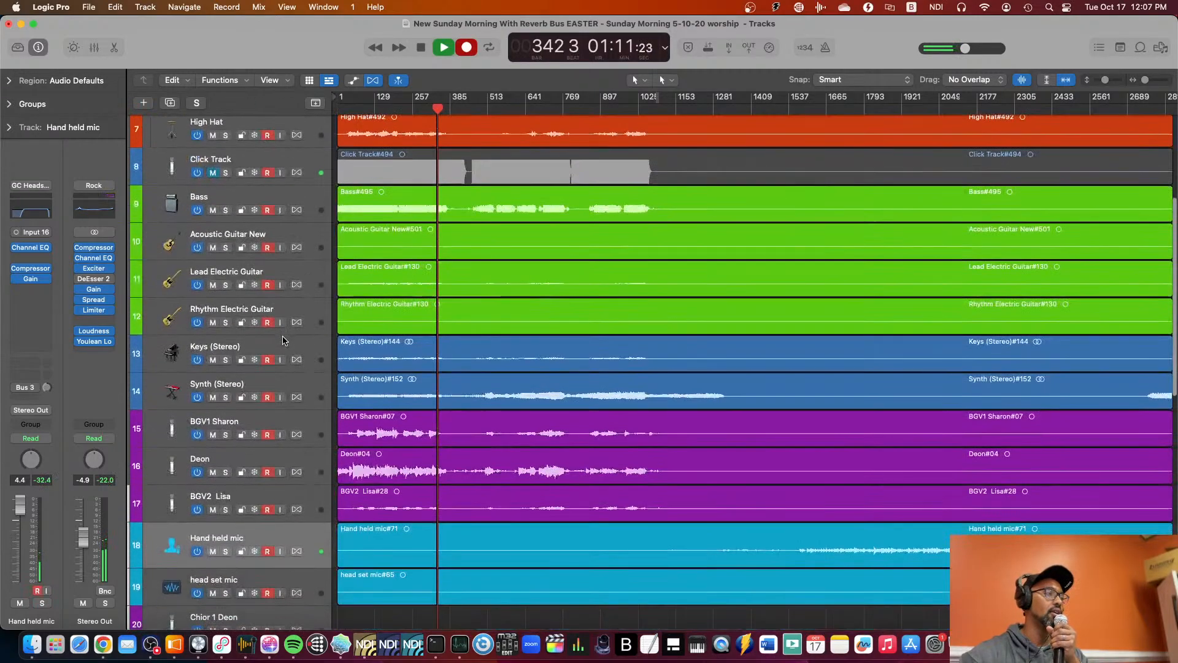
{"action": "scroll", "coordinate": [282, 344], "scroll_direction": "up", "scroll_amount": 10}
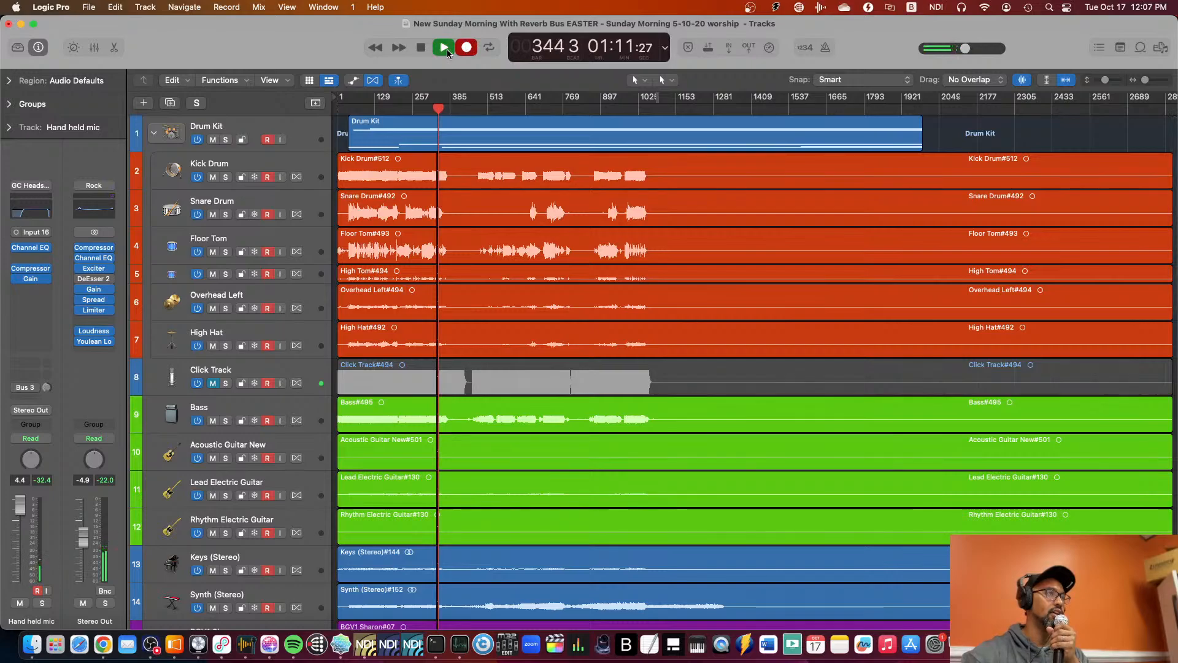
{"action": "left_click", "coordinate": [443, 50]}
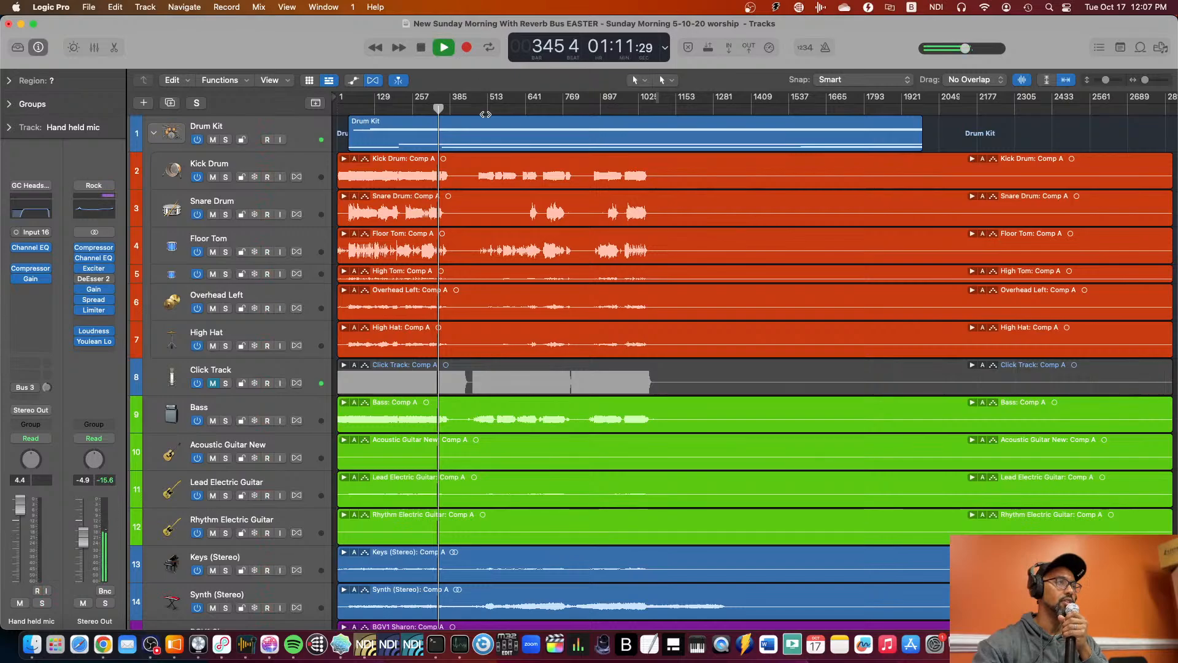
{"action": "left_click", "coordinate": [423, 51]}
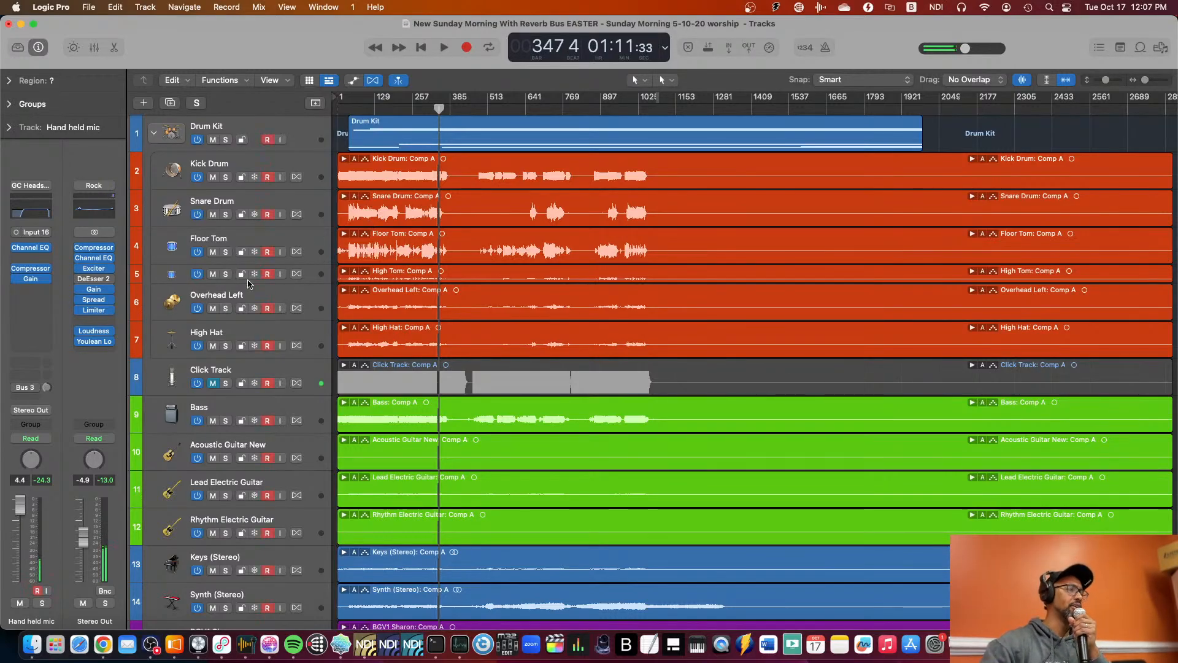
Collapse the Drum Kit track stack to hide its individual drum tracks.
{"action": "left_click", "coordinate": [154, 135]}
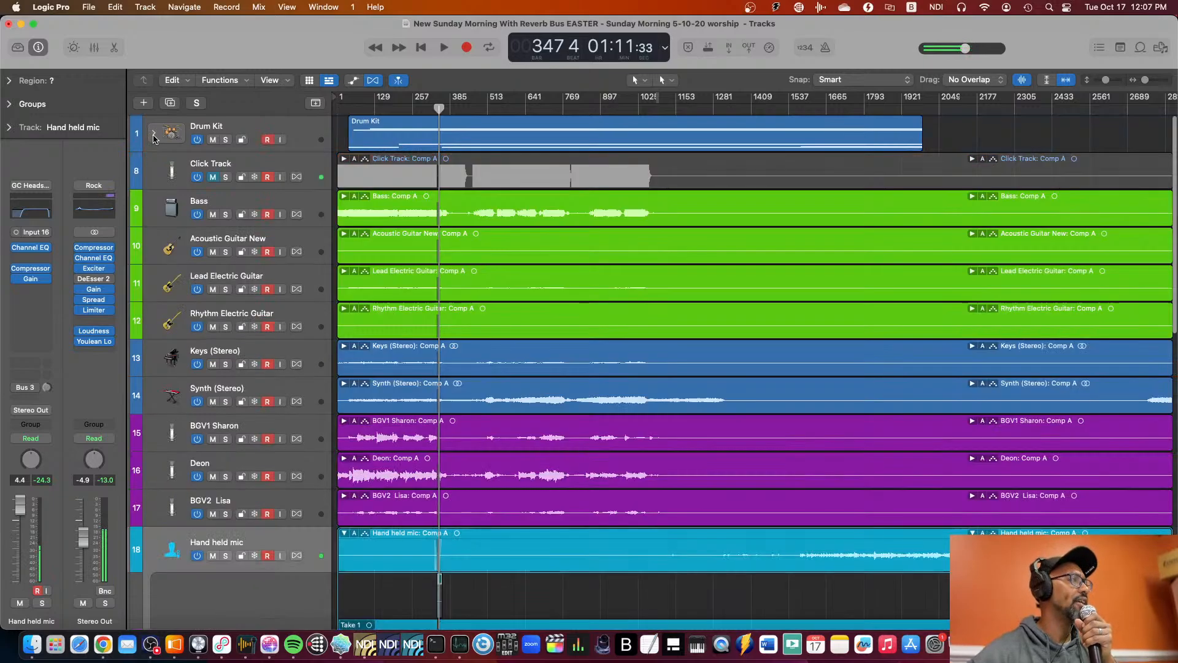
{"action": "left_click", "coordinate": [153, 135]}
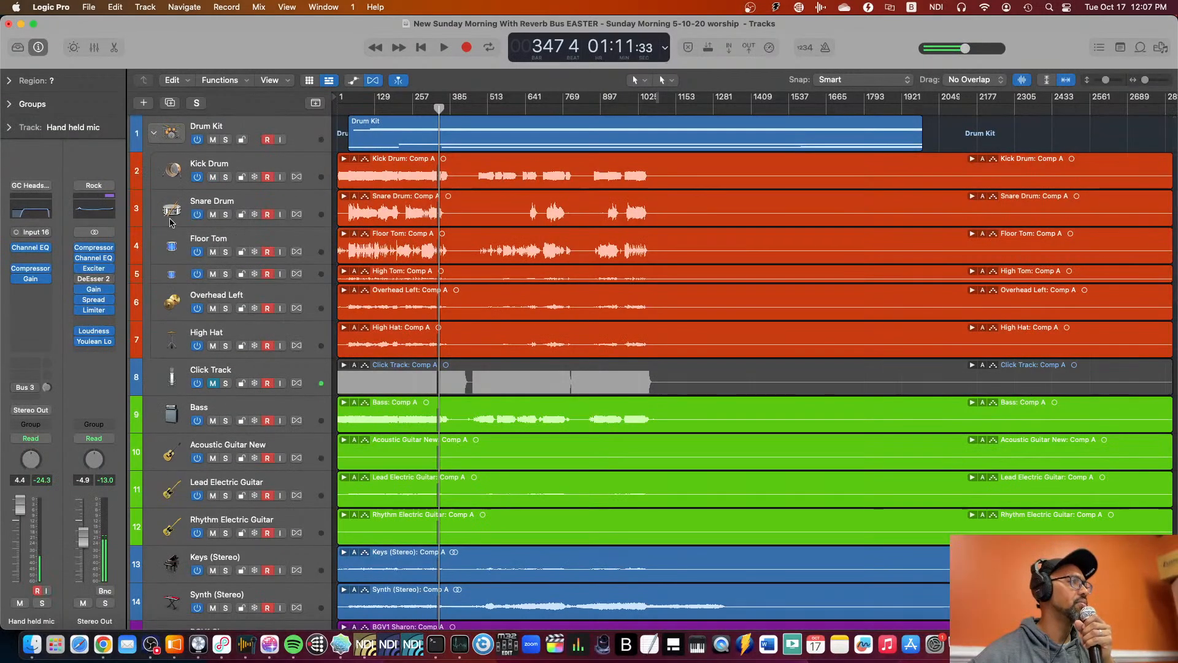
{"action": "left_click", "coordinate": [156, 133]}
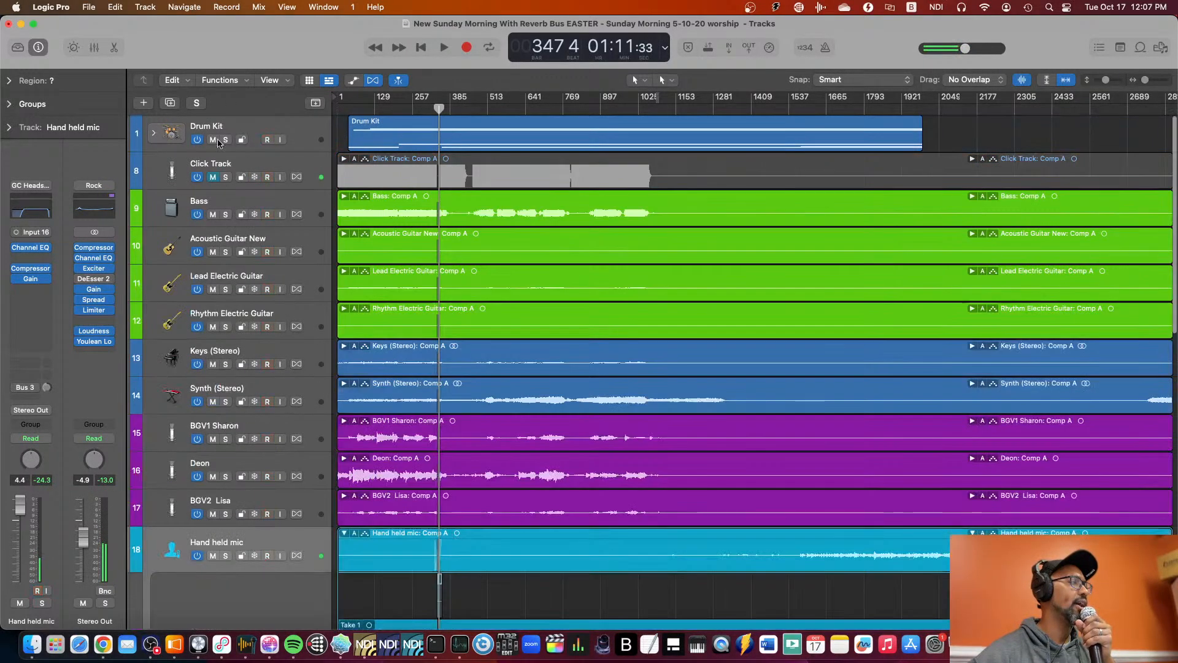
Expand and collapse the Drum Kit track stack, and open the mixer at its first channel strips.
{"action": "left_click", "coordinate": [155, 133]}
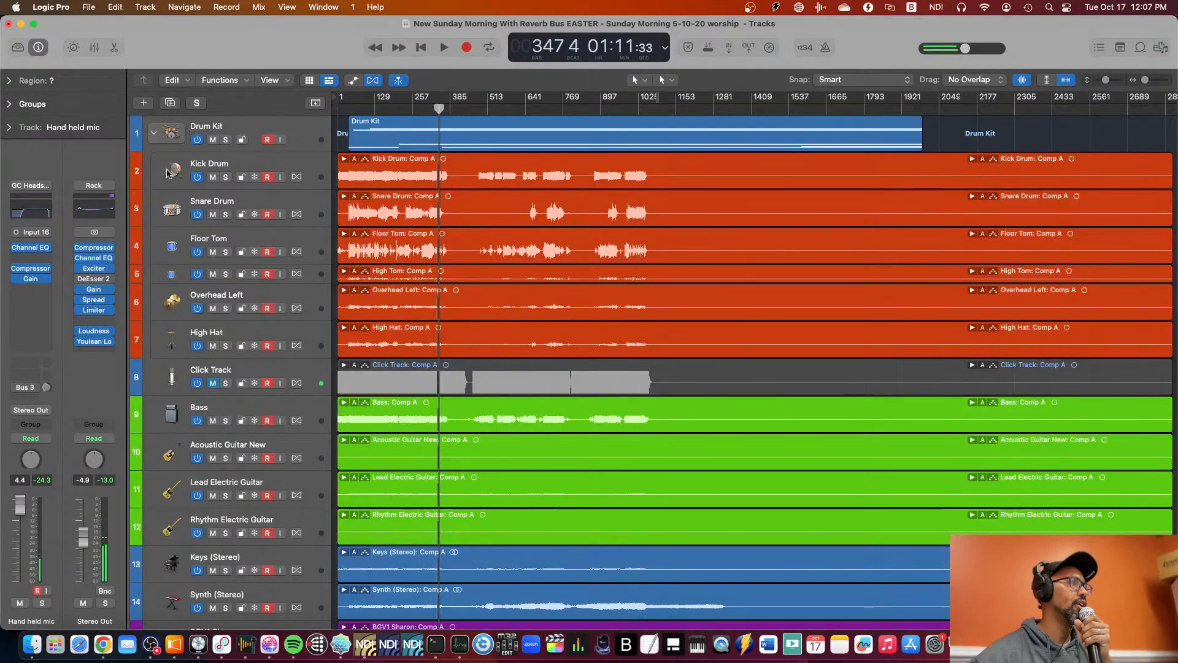
{"action": "left_click", "coordinate": [153, 133]}
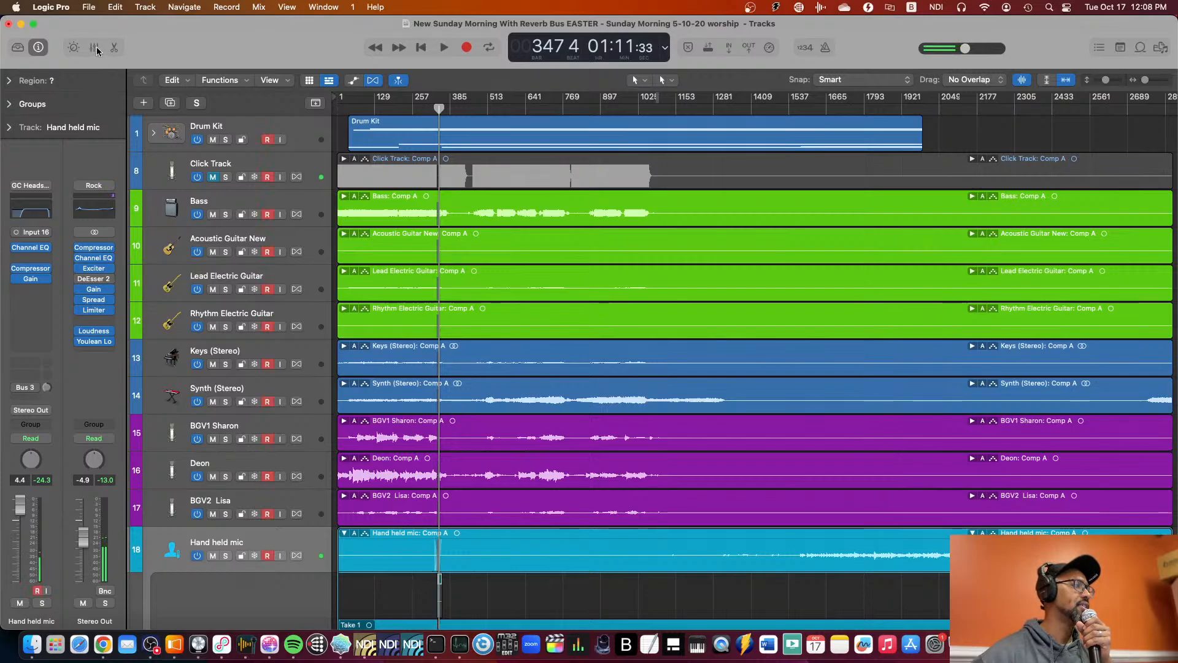
{"action": "key", "text": "x"}
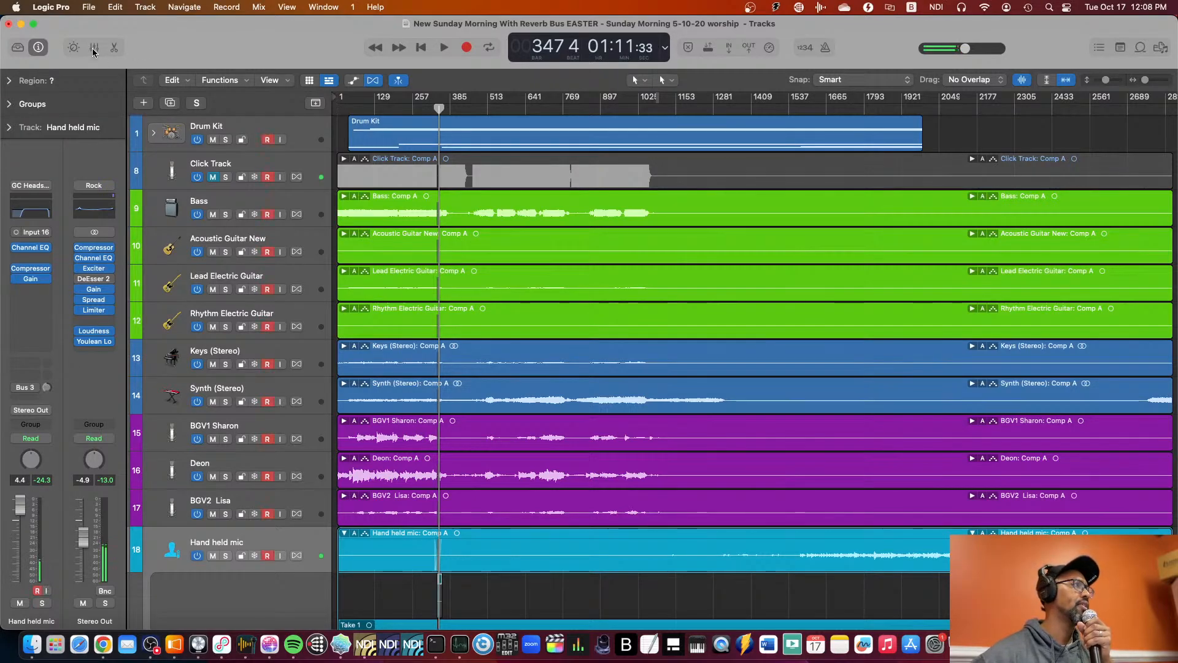
{"action": "scroll", "coordinate": [283, 570], "scroll_direction": "left", "scroll_amount": 10}
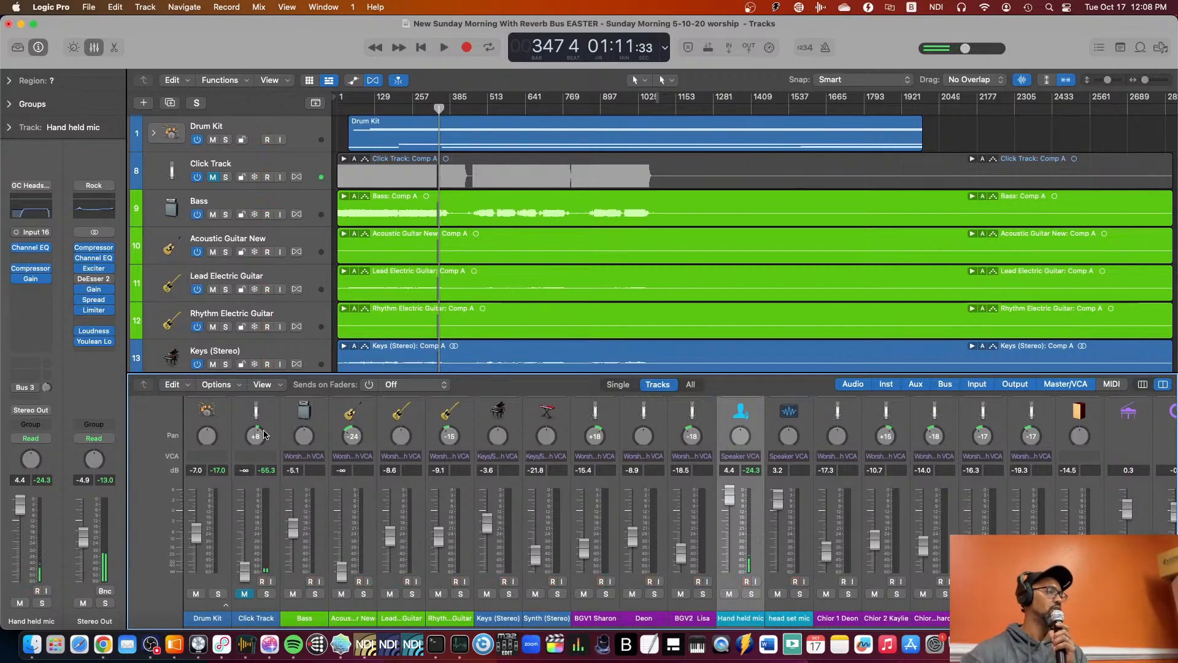
Show and hide the Drum Kit's individual channel strips, and enlarge the mixer to show inputs, audio effects and sends.
{"action": "left_click", "coordinate": [225, 605]}
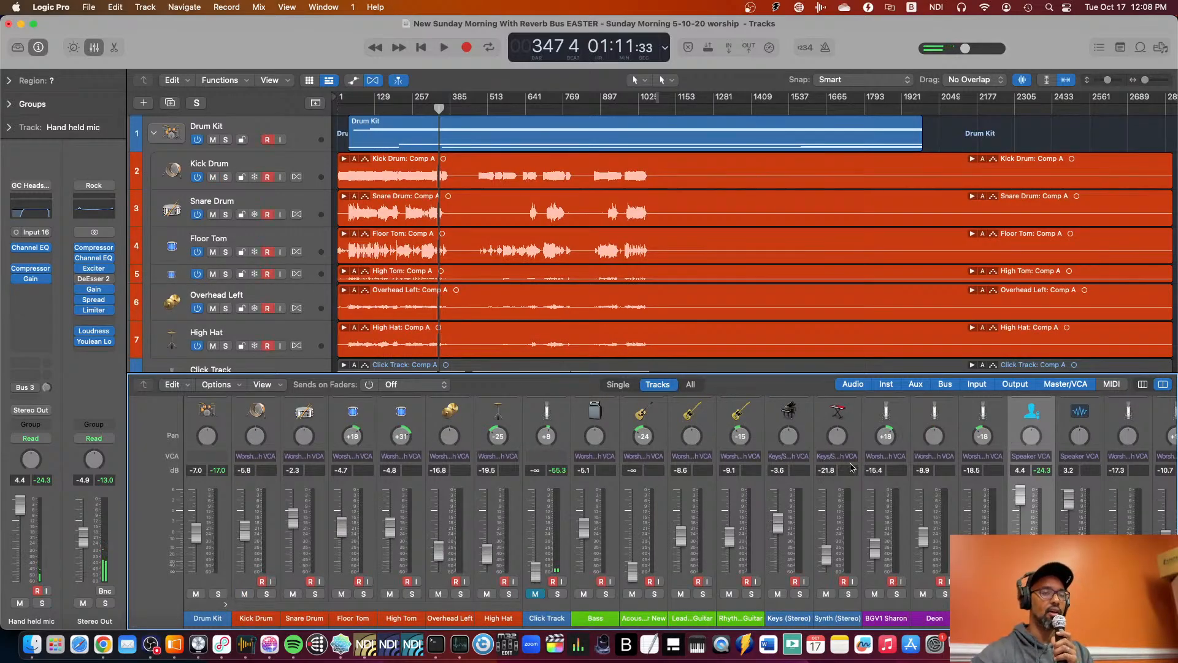
{"action": "left_click", "coordinate": [226, 605]}
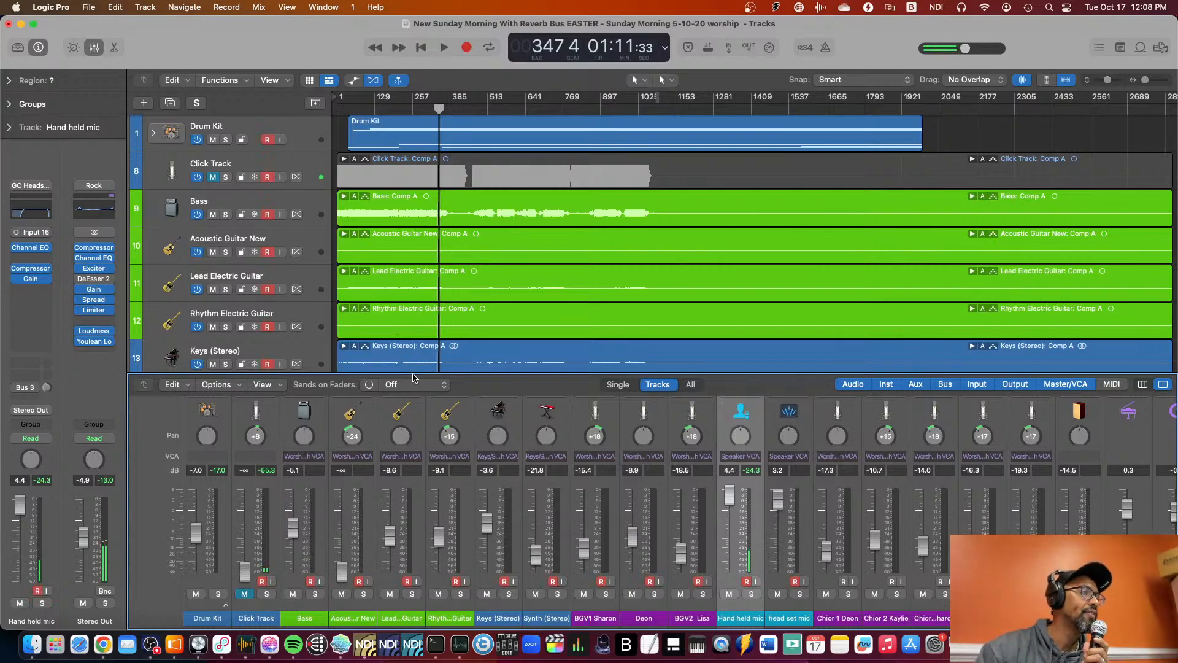
{"action": "left_click_drag", "start_coordinate": [413, 376], "coordinate": [344, 131]}
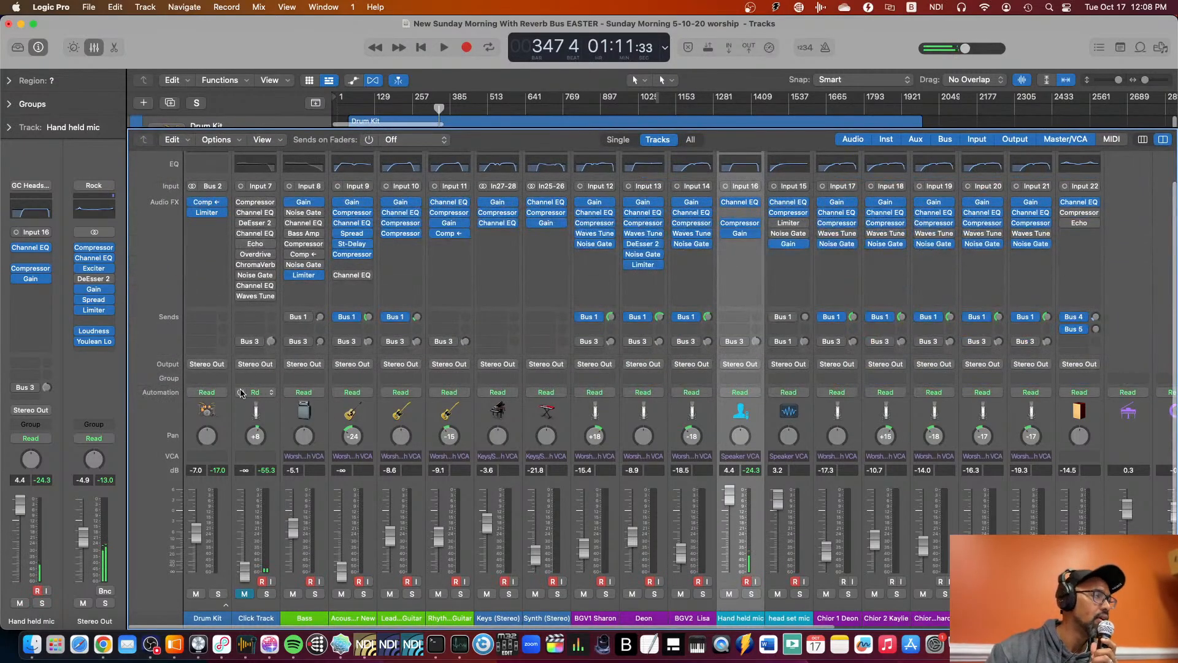
{"action": "scroll", "coordinate": [273, 256], "scroll_direction": "right", "scroll_amount": 5}
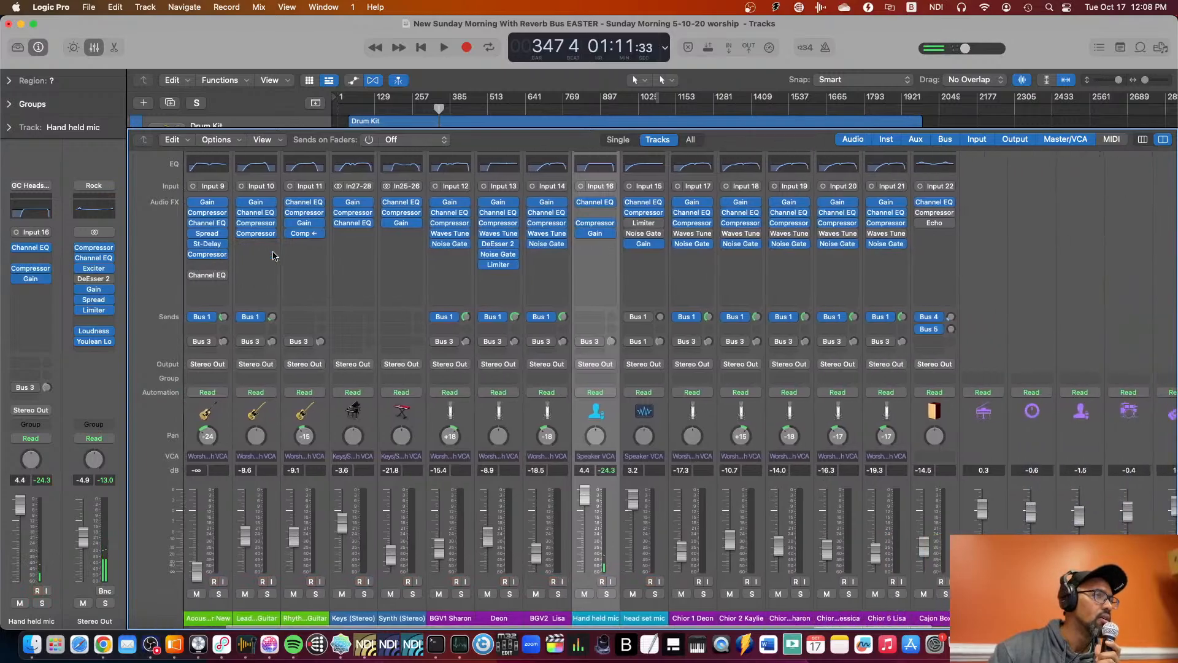
{"action": "scroll", "coordinate": [273, 256], "scroll_direction": "left", "scroll_amount": 5}
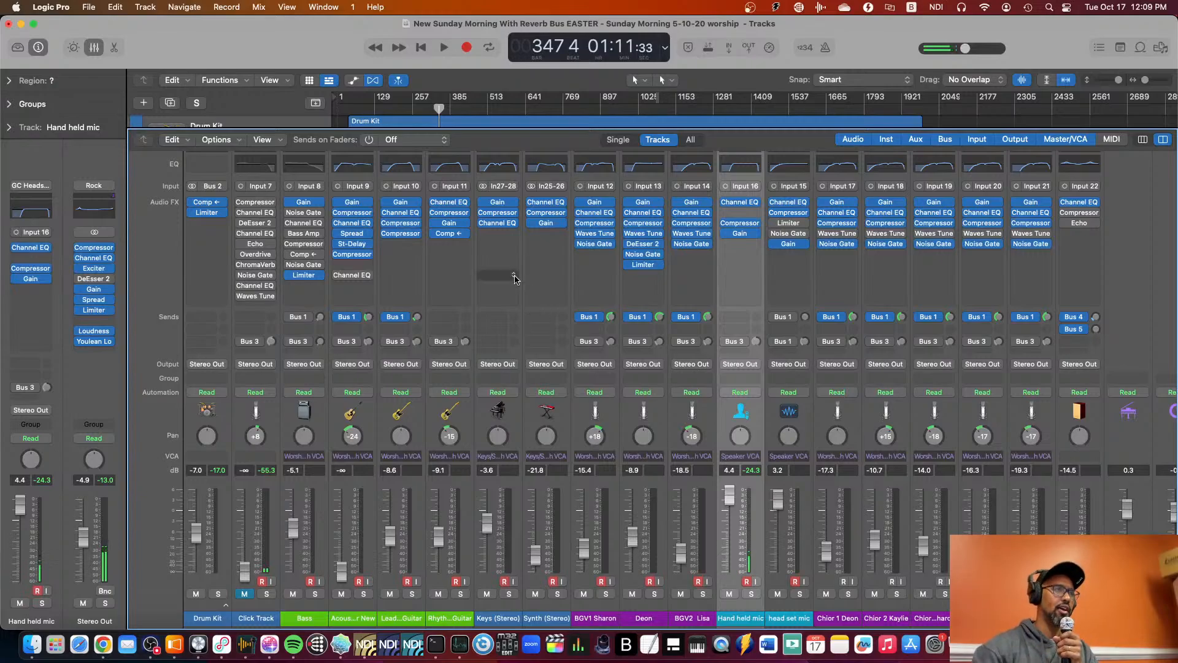
Close the mixer and look through the track list down to the head set mic and choir tracks.
{"action": "left_click", "coordinate": [93, 49]}
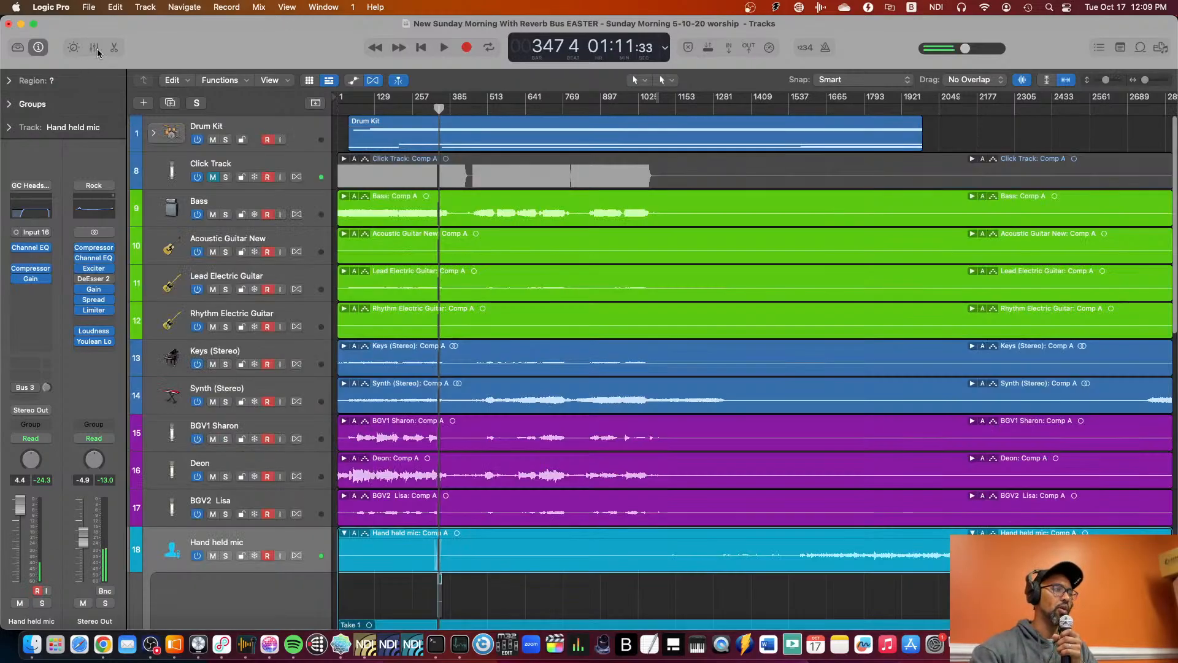
{"action": "scroll", "coordinate": [501, 306], "scroll_direction": "down", "scroll_amount": 15}
{"action": "scroll", "coordinate": [501, 306], "scroll_direction": "up", "scroll_amount": 15}
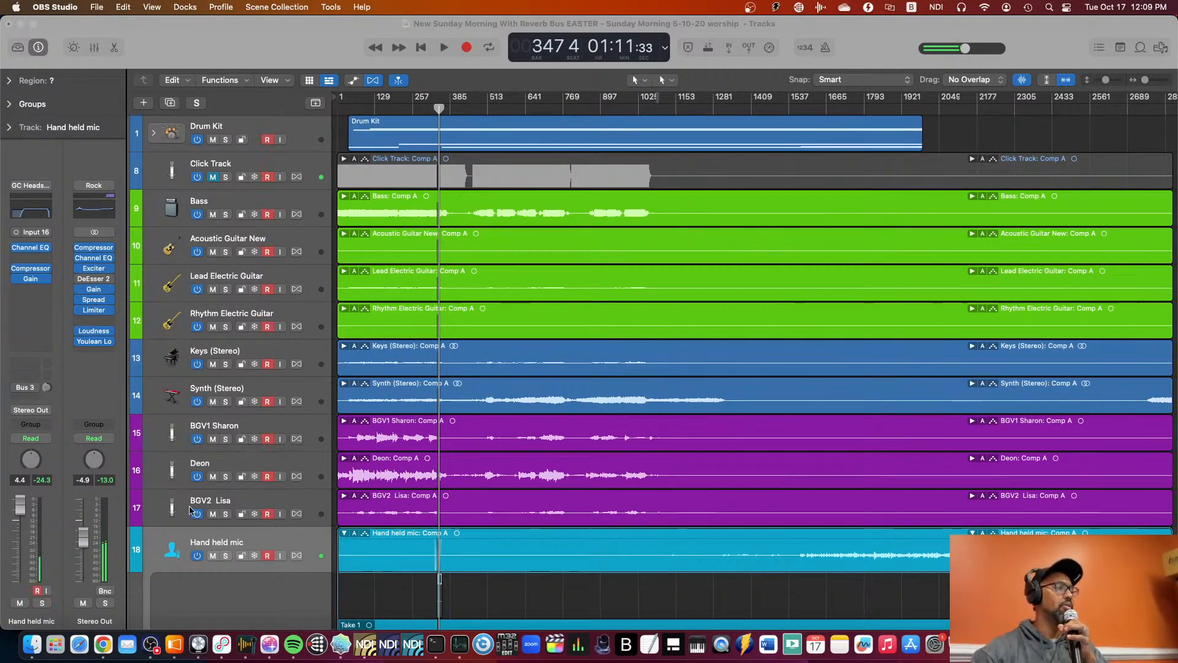
{"action": "scroll", "coordinate": [230, 410], "scroll_direction": "down", "scroll_amount": 10}
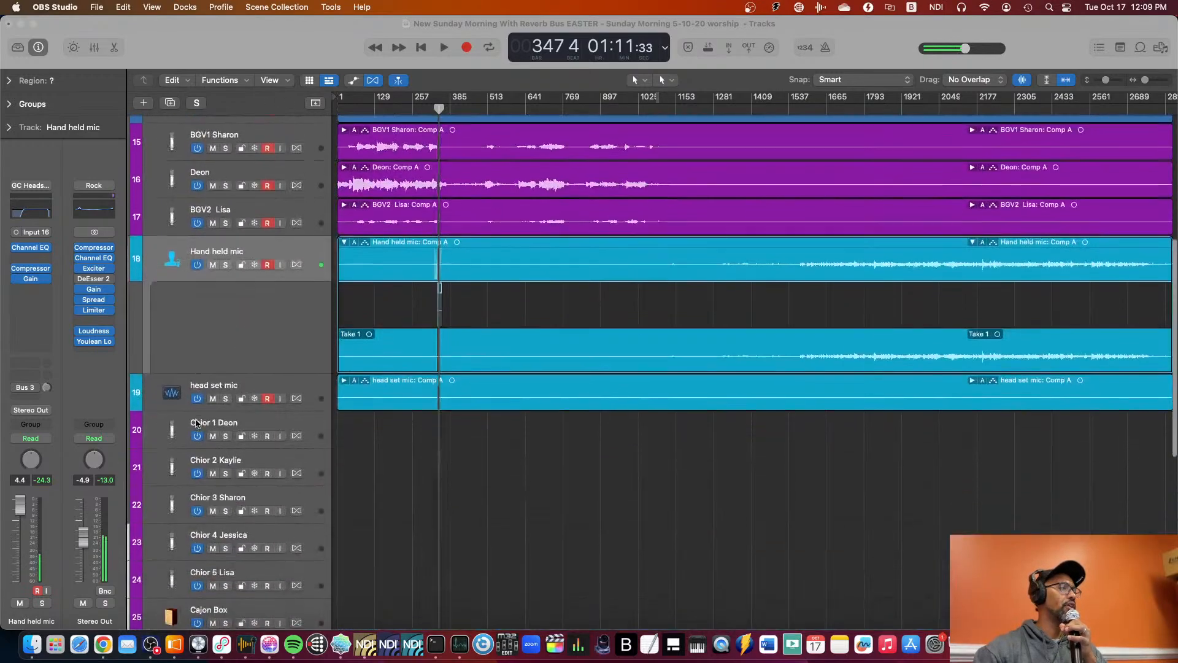
Reopen the mixer, review the channel strips across to the VCA and bus channels, and close the mixer.
{"action": "left_click", "coordinate": [95, 48]}
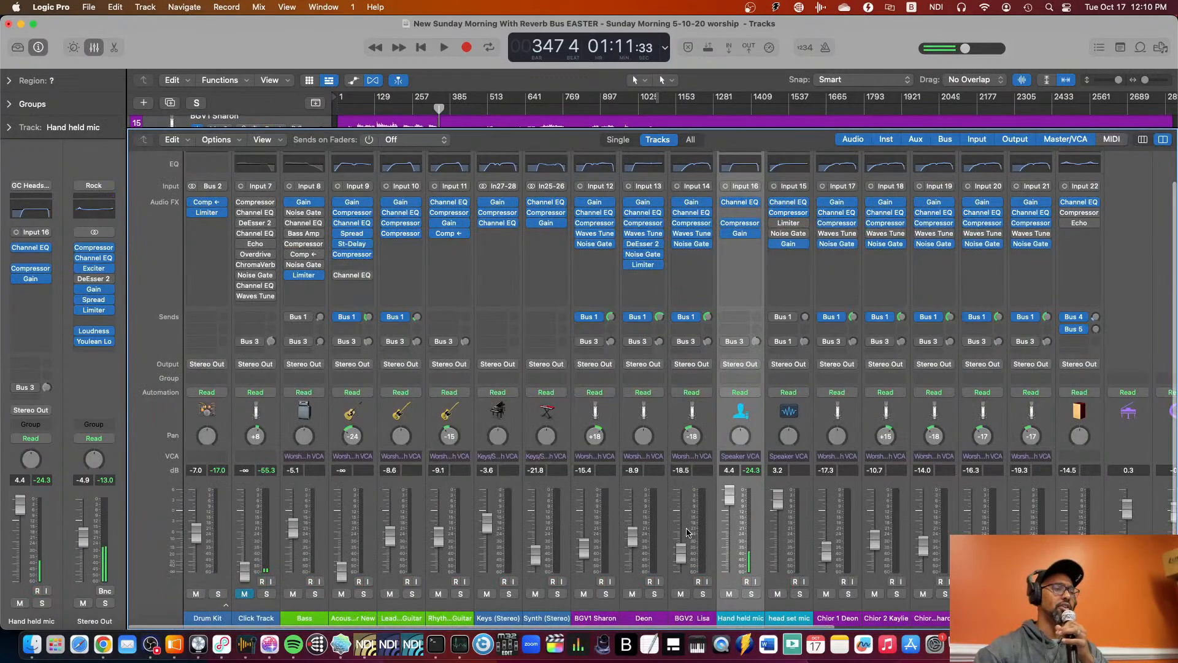
{"action": "scroll", "coordinate": [687, 533], "scroll_direction": "right", "scroll_amount": 10}
{"action": "scroll", "coordinate": [687, 533], "scroll_direction": "left", "scroll_amount": 1}
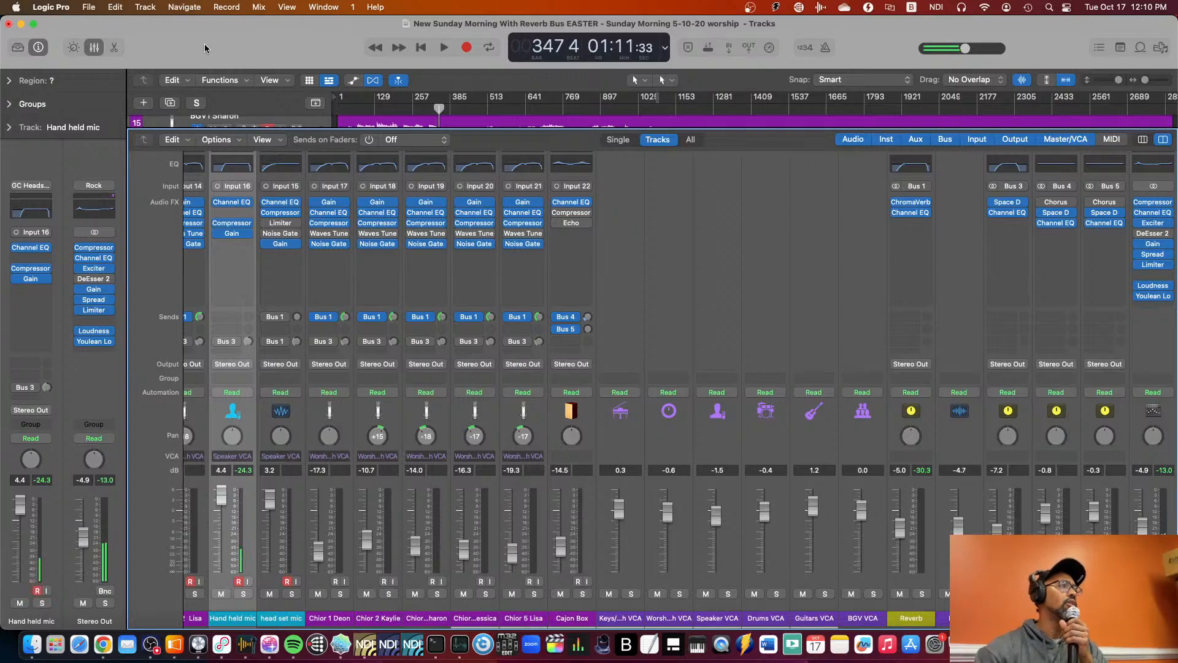
{"action": "left_click", "coordinate": [97, 49]}
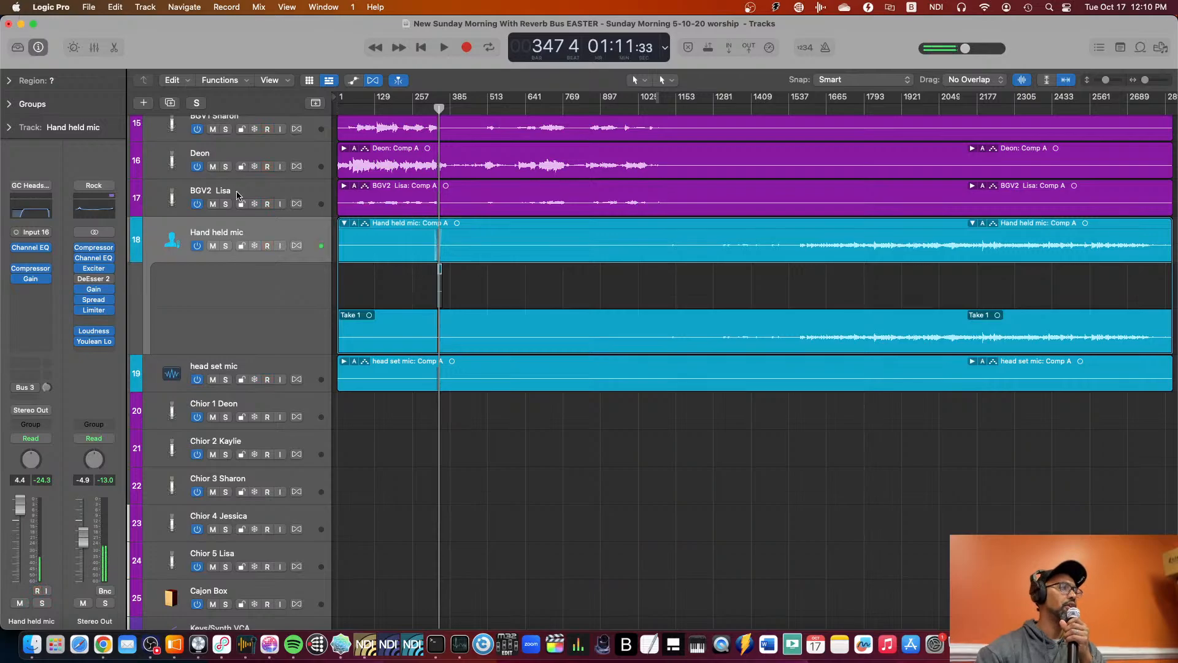
Select the Drum Kit track and expand its stack to show the individual drum tracks.
{"action": "scroll", "coordinate": [245, 153], "scroll_direction": "up", "scroll_amount": 10}
{"action": "left_click", "coordinate": [245, 132]}
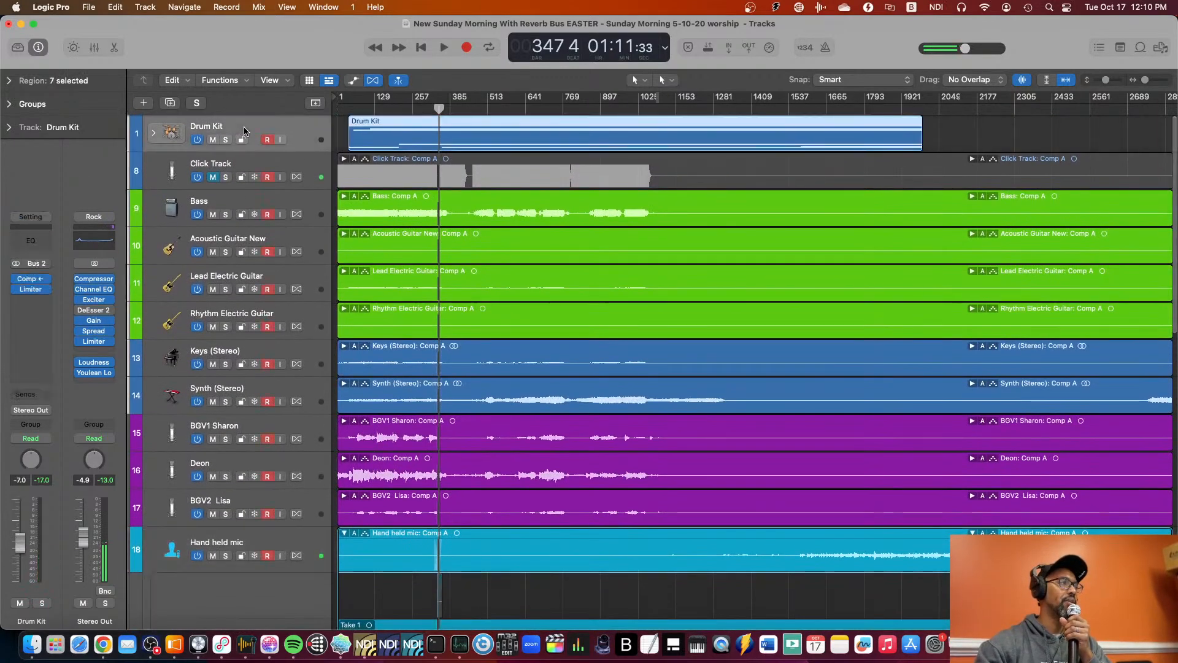
{"action": "left_click", "coordinate": [154, 134]}
{"action": "left_click", "coordinate": [267, 139]}
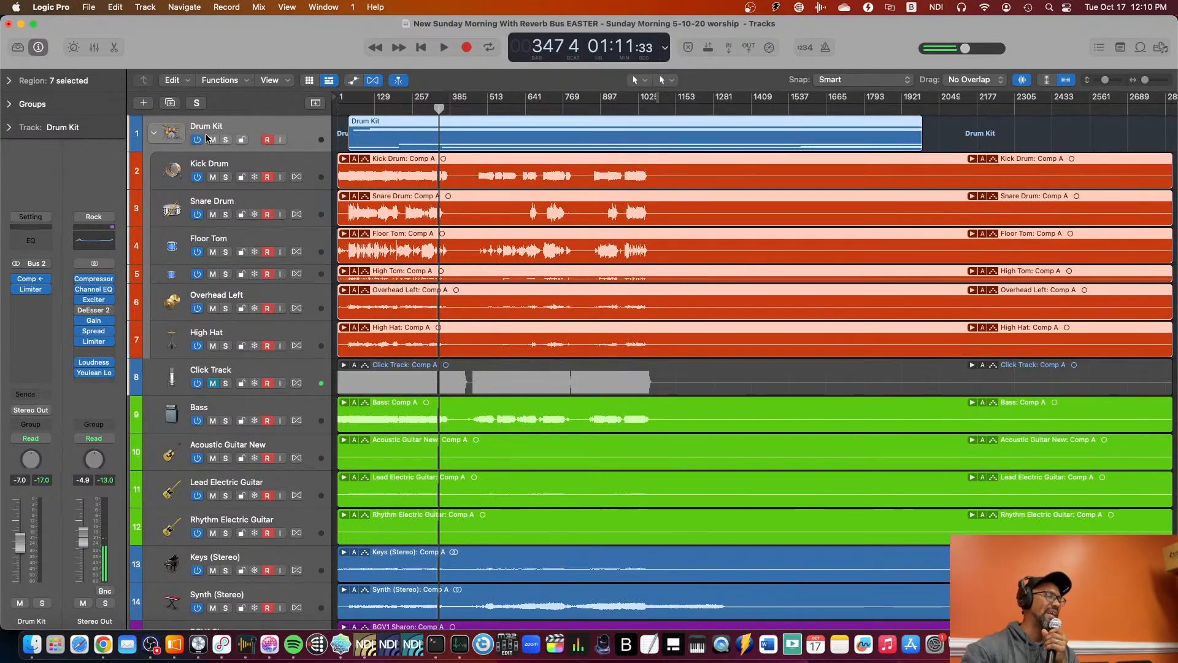
Look over the tracks from the drums down to the head set mic and return to the instrument tracks.
{"action": "scroll", "coordinate": [224, 130], "scroll_direction": "down", "scroll_amount": 2}
{"action": "scroll", "coordinate": [223, 129], "scroll_direction": "down", "scroll_amount": 4}
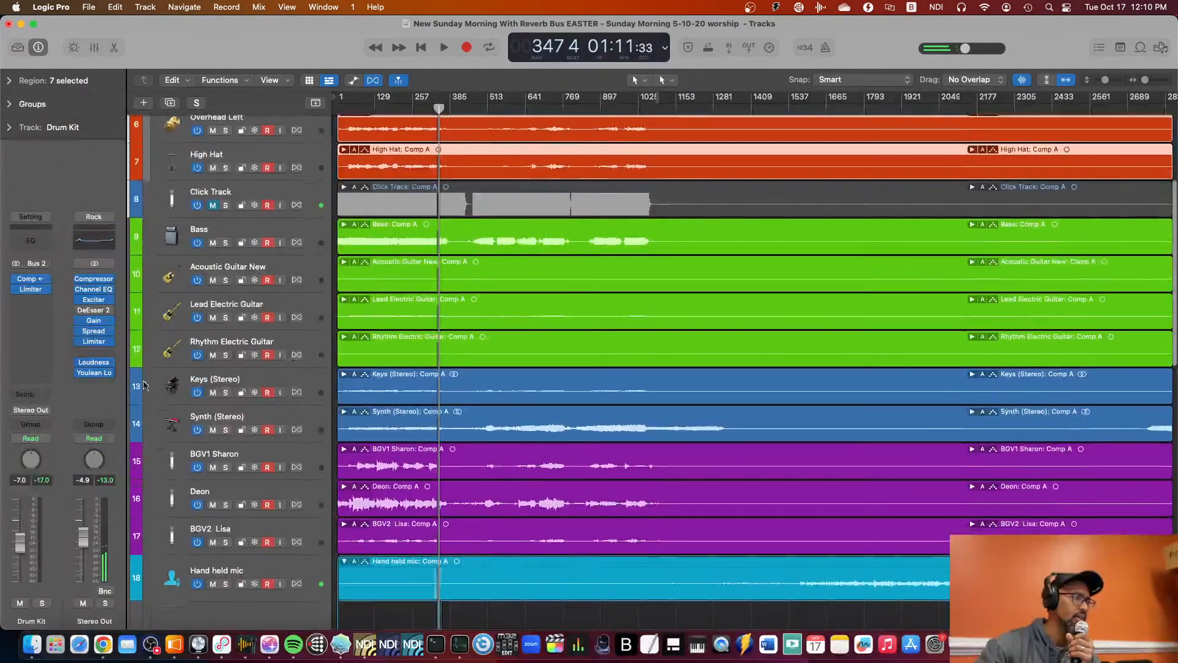
{"action": "scroll", "coordinate": [164, 394], "scroll_direction": "down", "scroll_amount": 5}
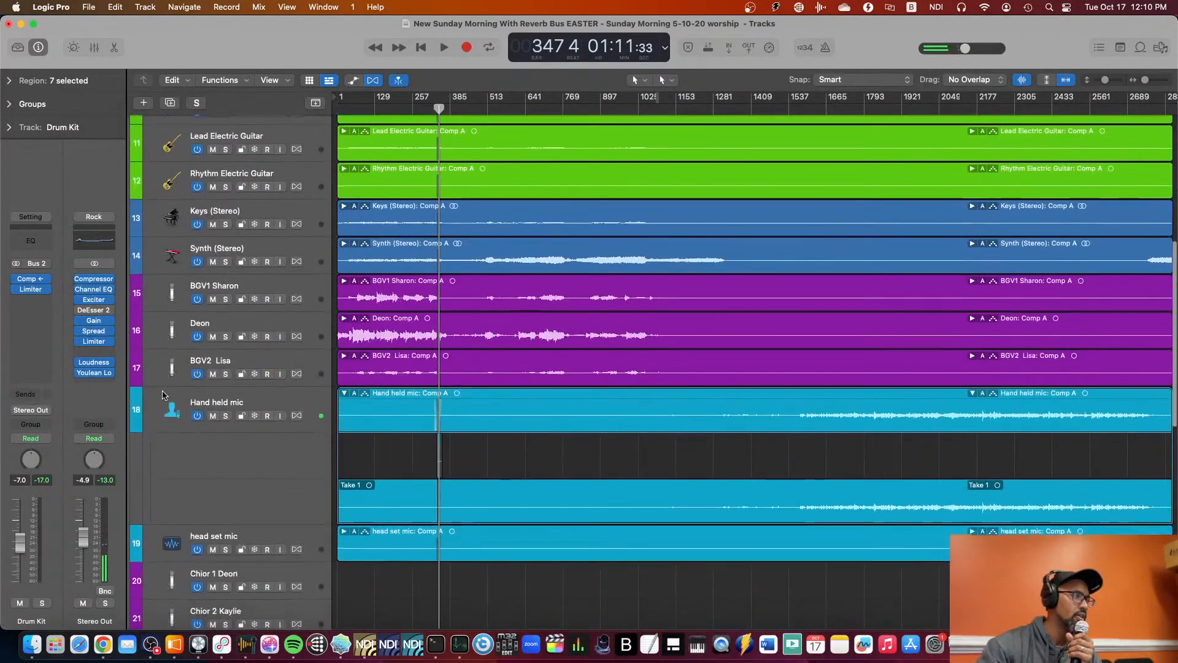
{"action": "scroll", "coordinate": [204, 383], "scroll_direction": "up", "scroll_amount": 11}
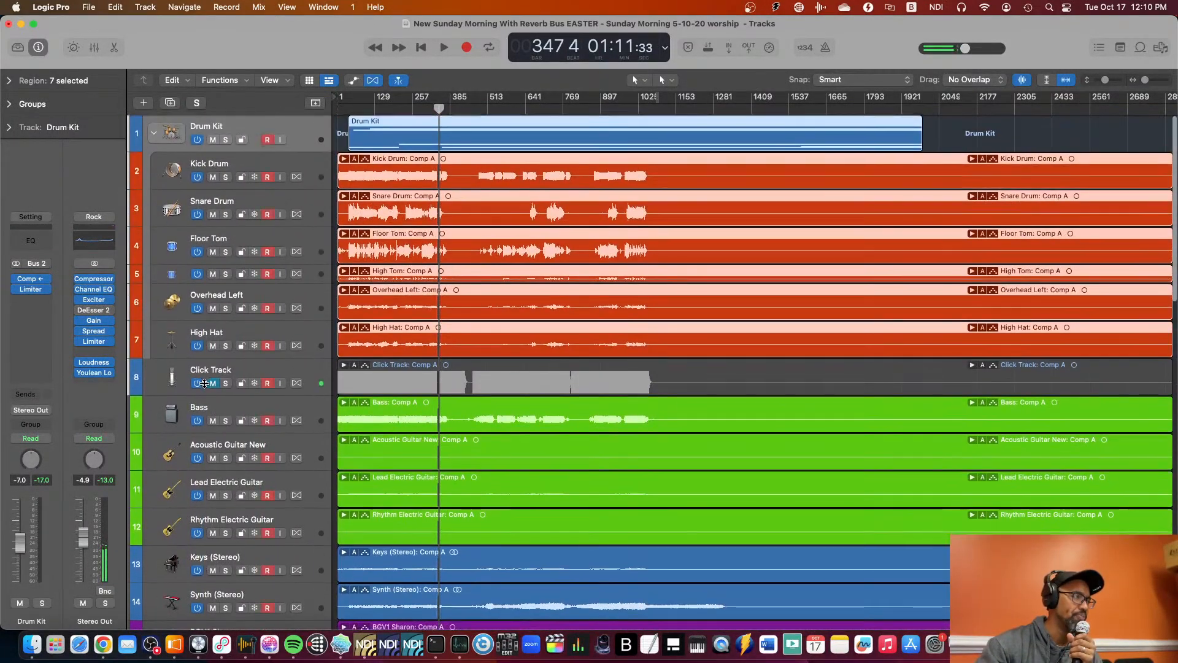
{"action": "scroll", "coordinate": [204, 384], "scroll_direction": "down", "scroll_amount": 4}
{"action": "scroll", "coordinate": [205, 384], "scroll_direction": "down", "scroll_amount": 4}
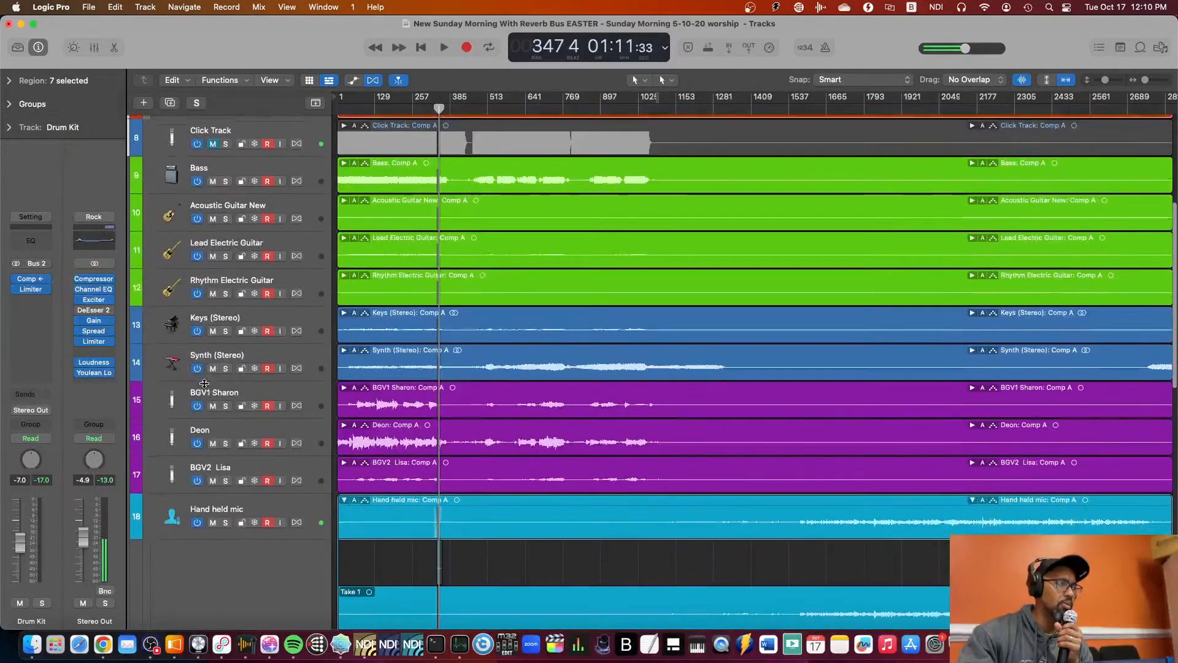
Select the keys, synth, lead electric guitar, acoustic guitar, bass and click tracks in turn to inspect their channel strips.
{"action": "left_click", "coordinate": [220, 320]}
{"action": "left_click", "coordinate": [223, 355]}
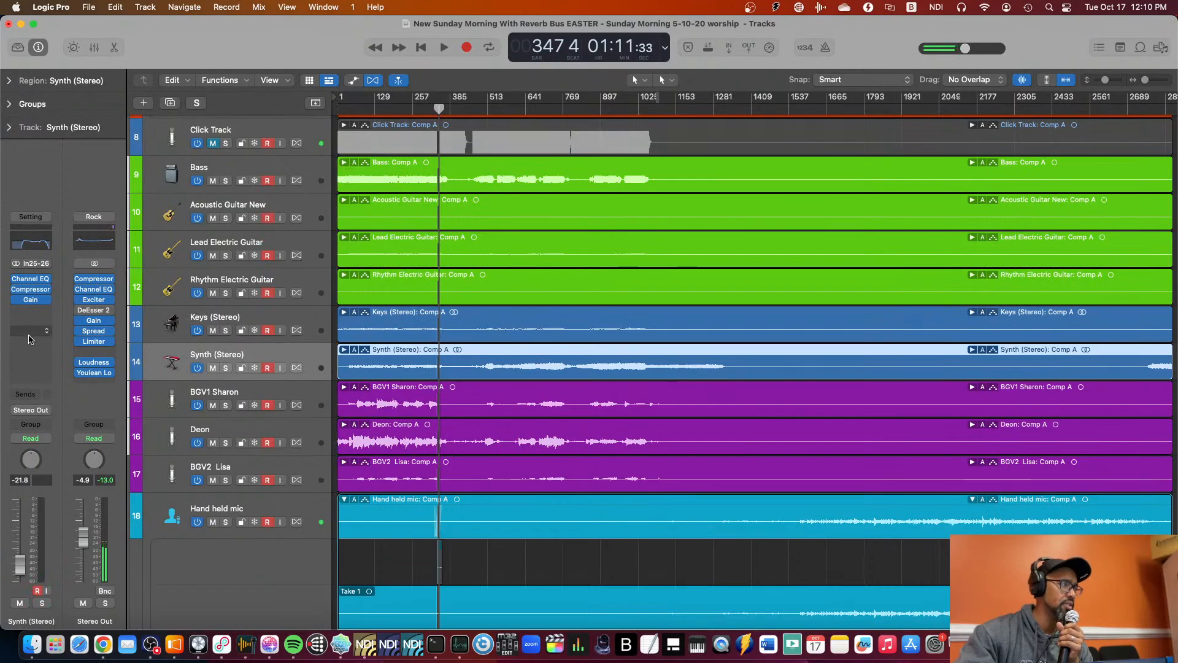
{"action": "left_click", "coordinate": [229, 320]}
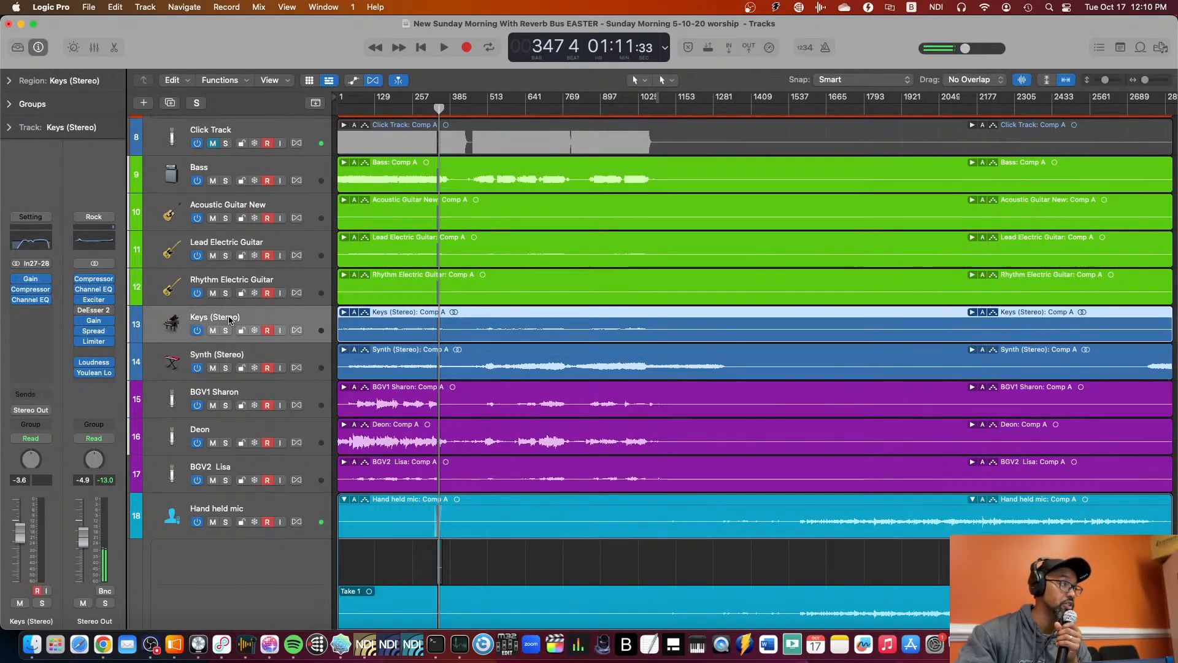
{"action": "left_click", "coordinate": [235, 248]}
{"action": "left_click", "coordinate": [238, 202]}
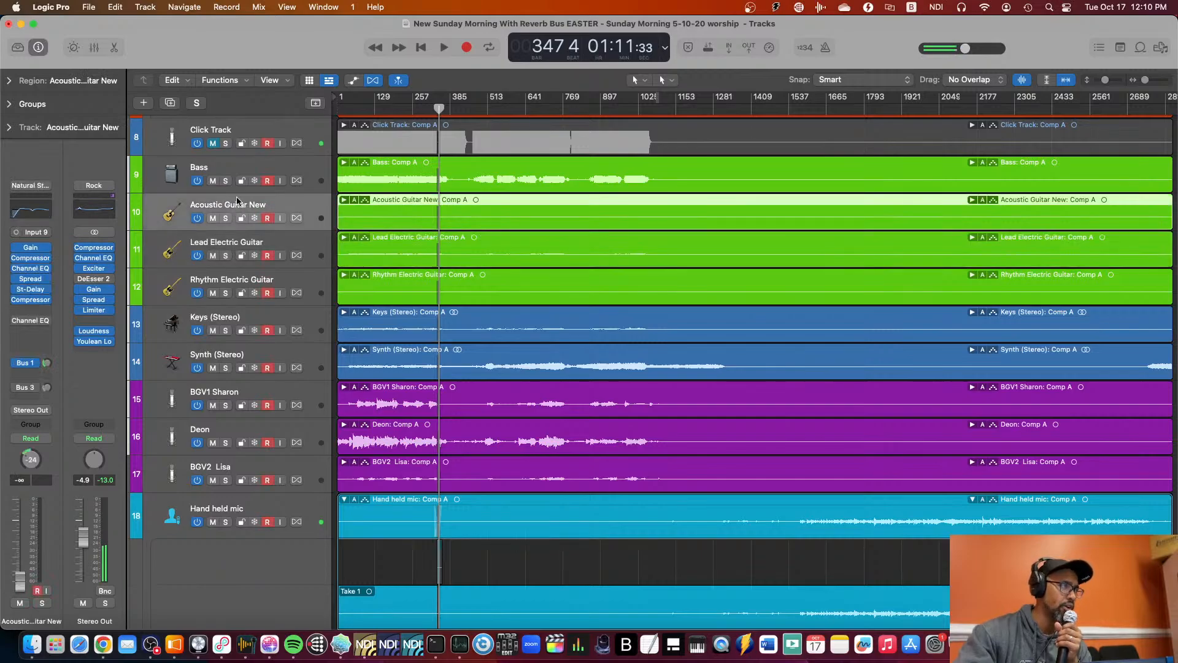
{"action": "left_click", "coordinate": [232, 173]}
{"action": "left_click", "coordinate": [241, 133]}
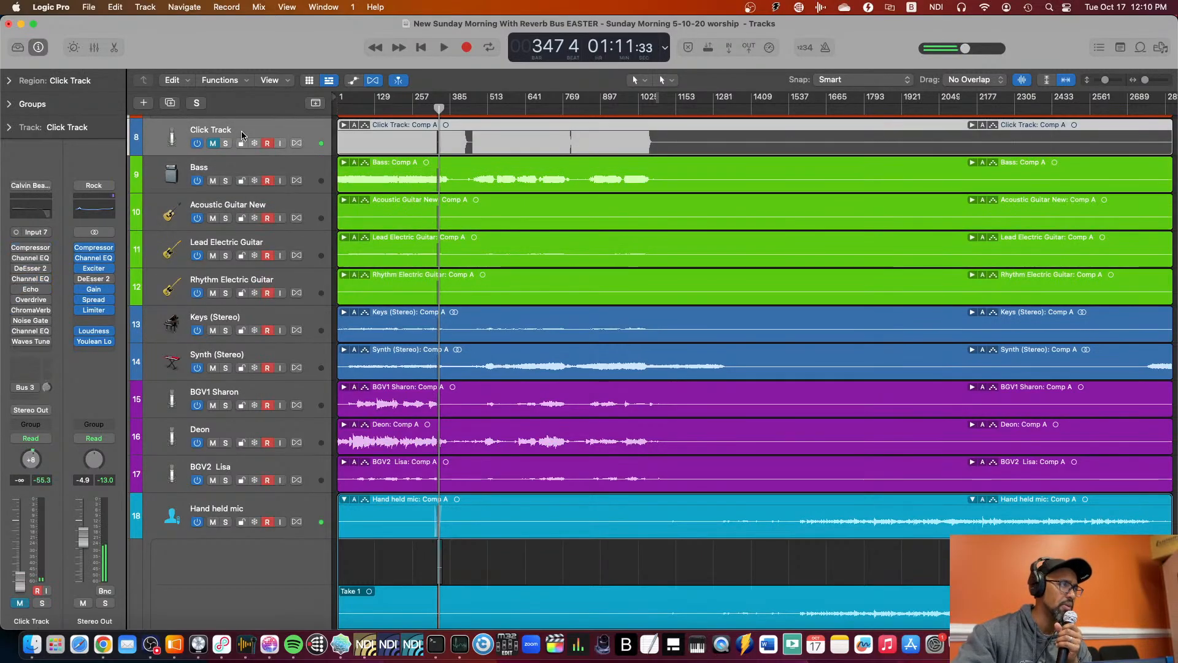
Switch between the Keys (Stereo) and Synth (Stereo) tracks to compare their stereo input channels.
{"action": "left_click", "coordinate": [226, 316]}
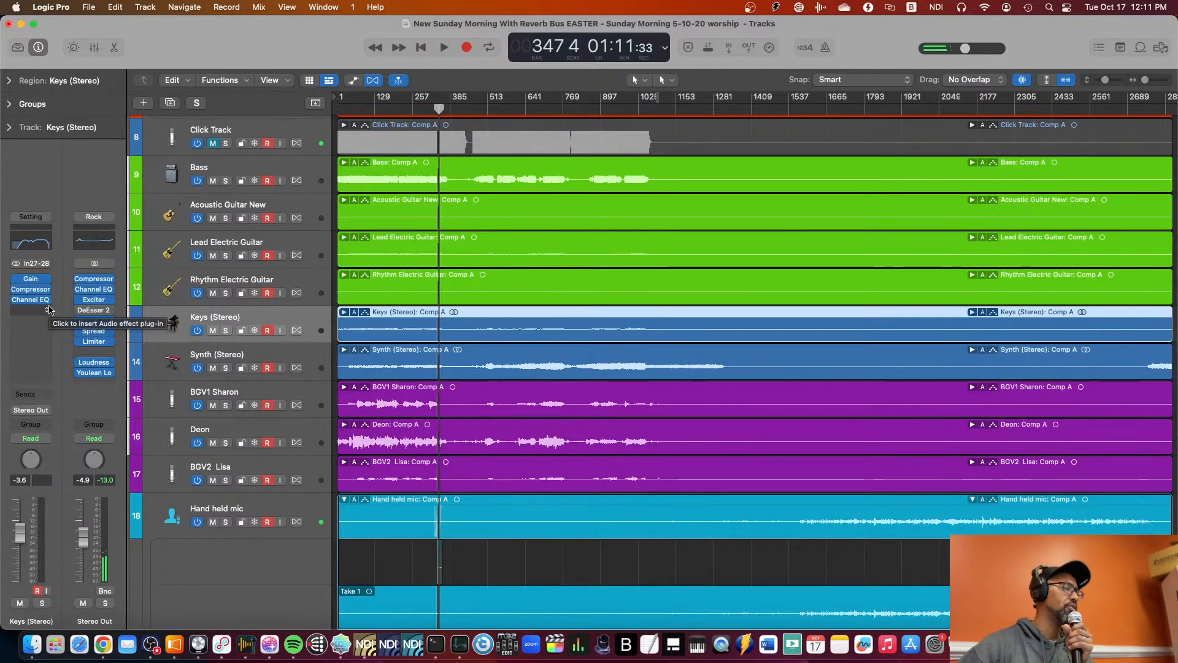
{"action": "left_click", "coordinate": [209, 356]}
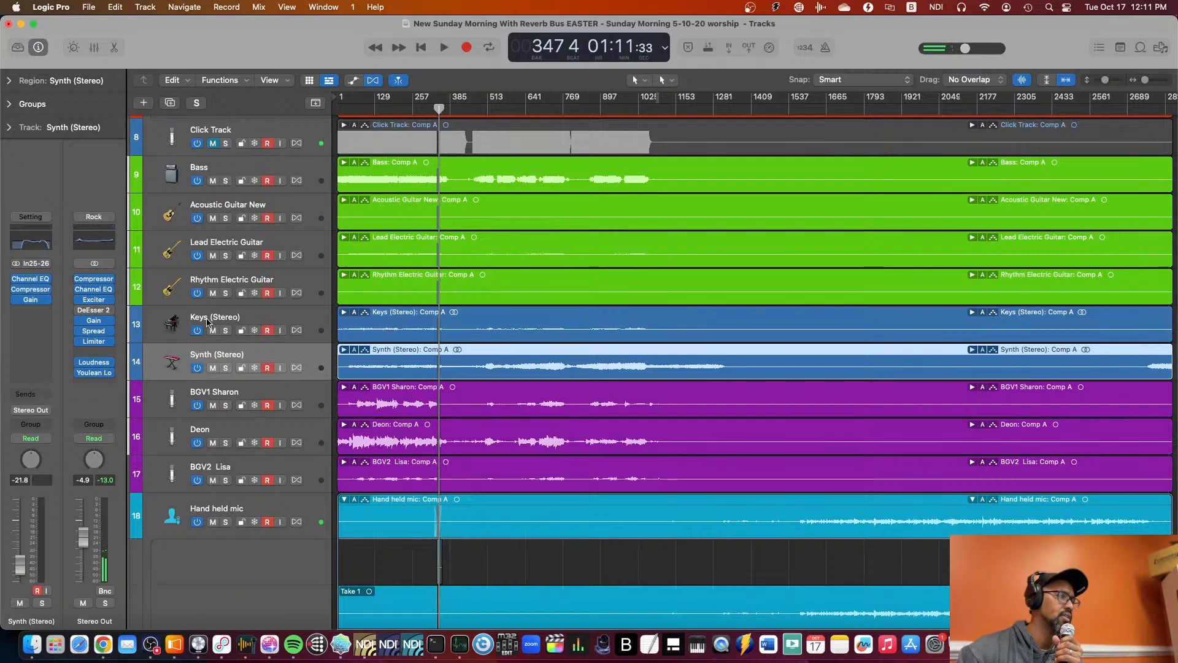
{"action": "key", "text": "Up"}
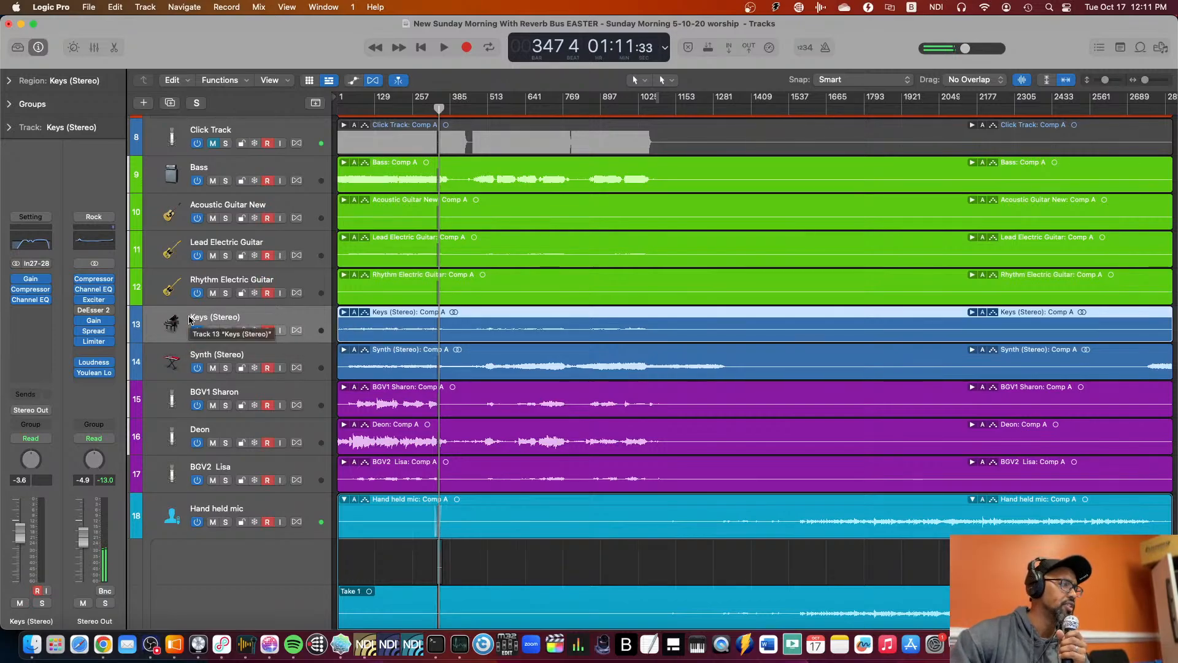
{"action": "scroll", "coordinate": [189, 320], "scroll_direction": "down", "scroll_amount": 8}
{"action": "scroll", "coordinate": [190, 320], "scroll_direction": "up", "scroll_amount": 12}
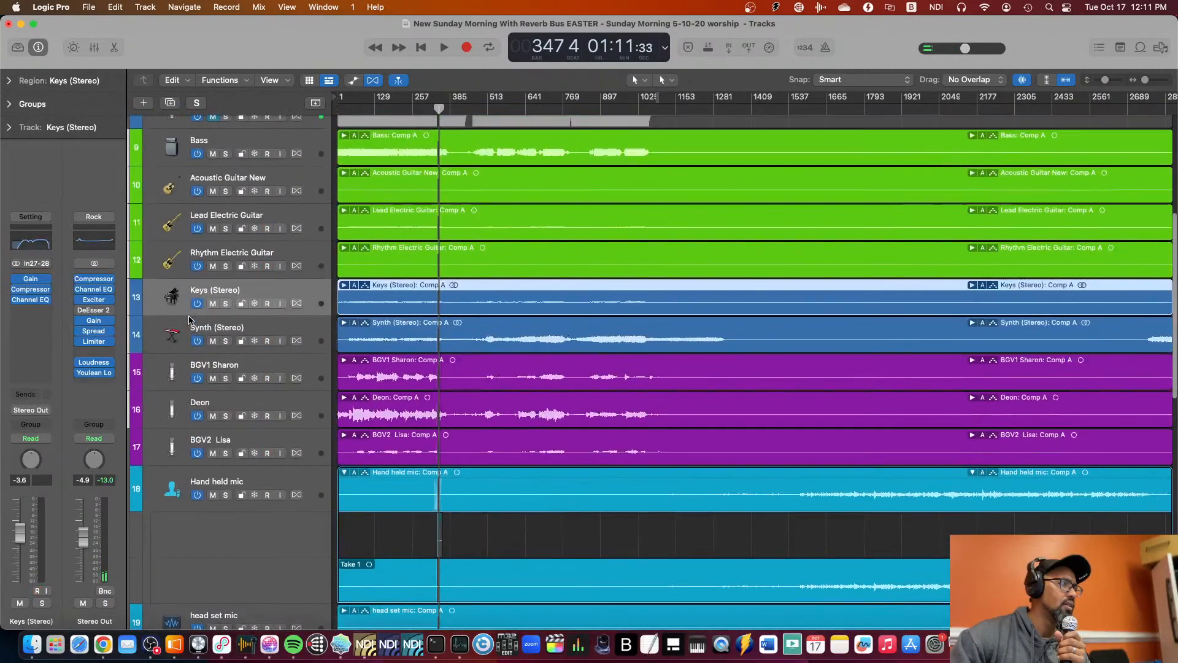
Select the High Hat, Overhead Left, Floor Tom, Snare Drum and Kick Drum tracks in turn to inspect their channel strips.
{"action": "left_click", "coordinate": [228, 274]}
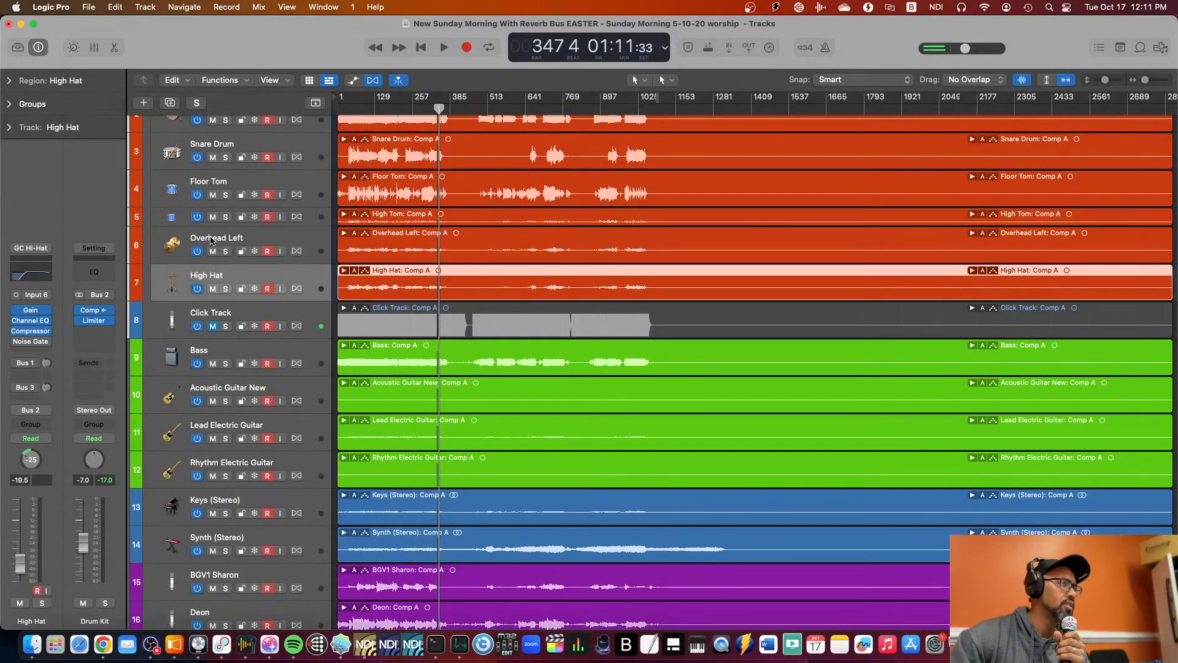
{"action": "left_click", "coordinate": [218, 239]}
{"action": "left_click", "coordinate": [218, 184]}
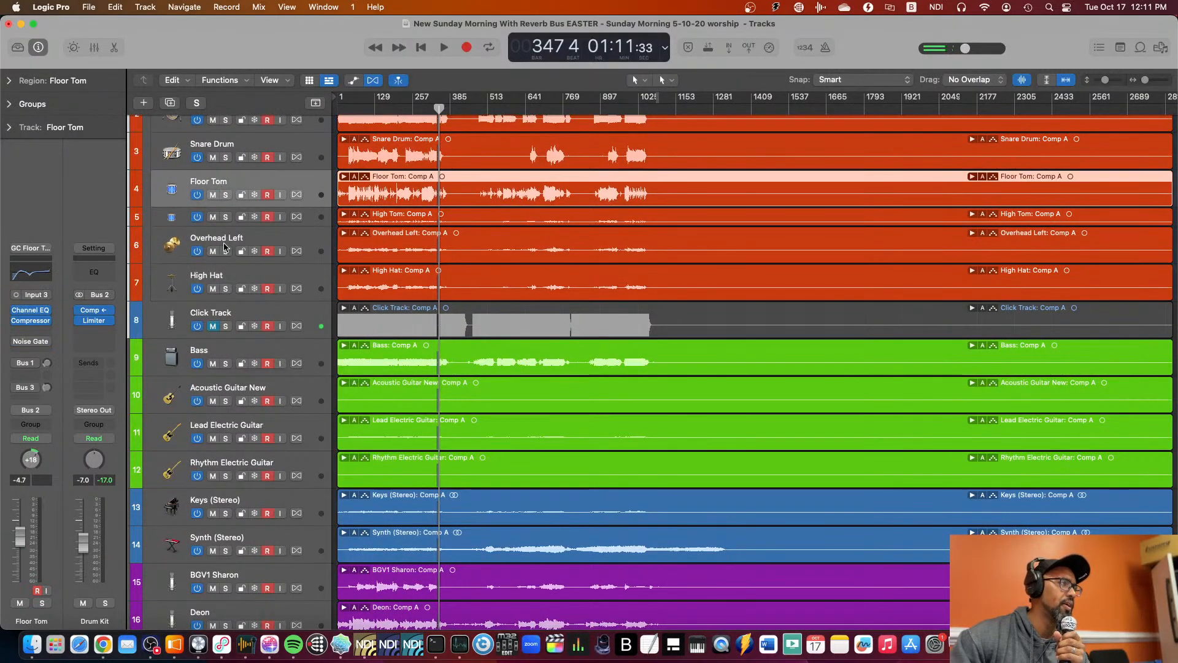
{"action": "scroll", "coordinate": [262, 234], "scroll_direction": "up", "scroll_amount": 2}
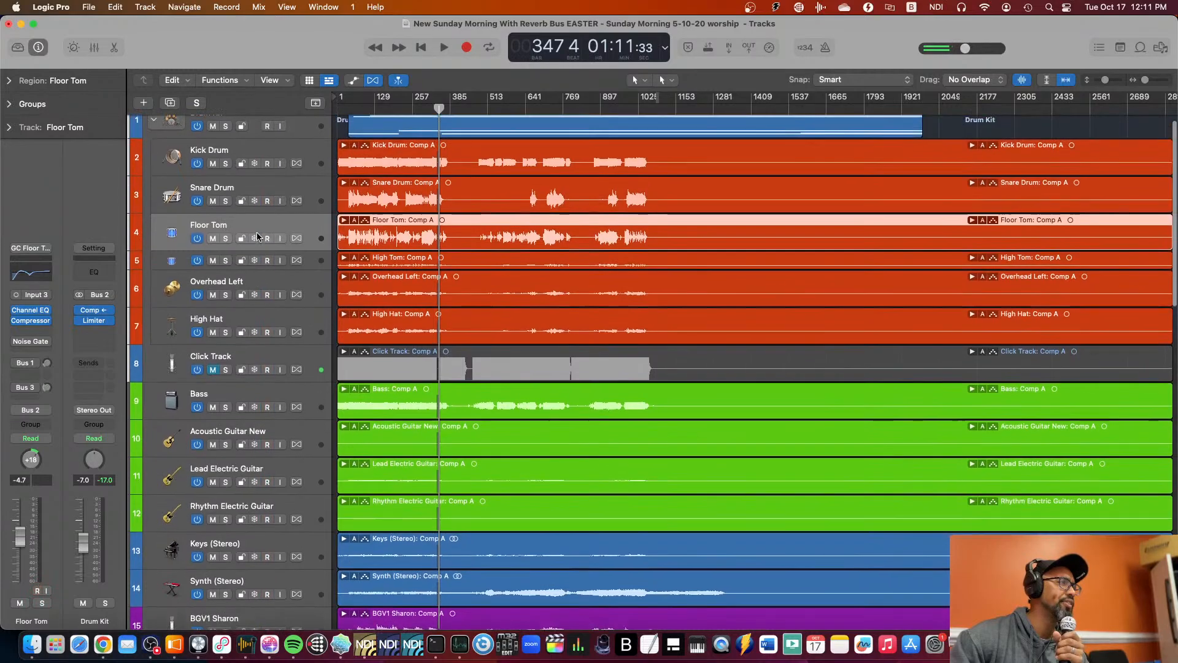
{"action": "left_click", "coordinate": [243, 195]}
{"action": "scroll", "coordinate": [243, 194], "scroll_direction": "up", "scroll_amount": 1}
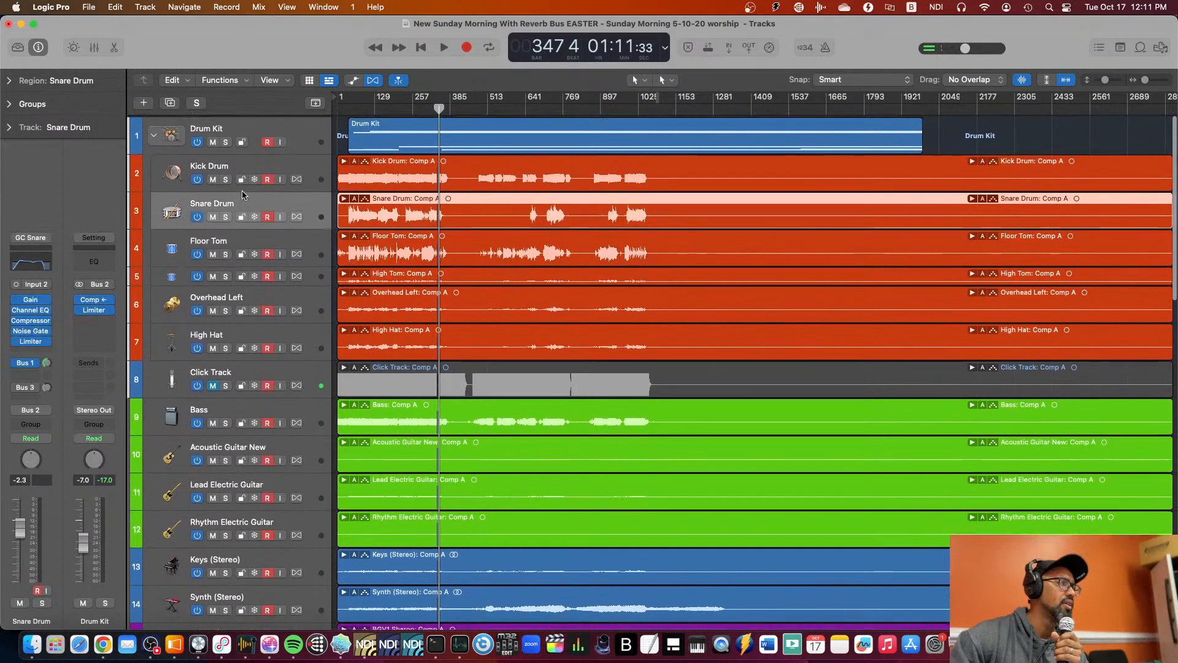
{"action": "left_click", "coordinate": [250, 165]}
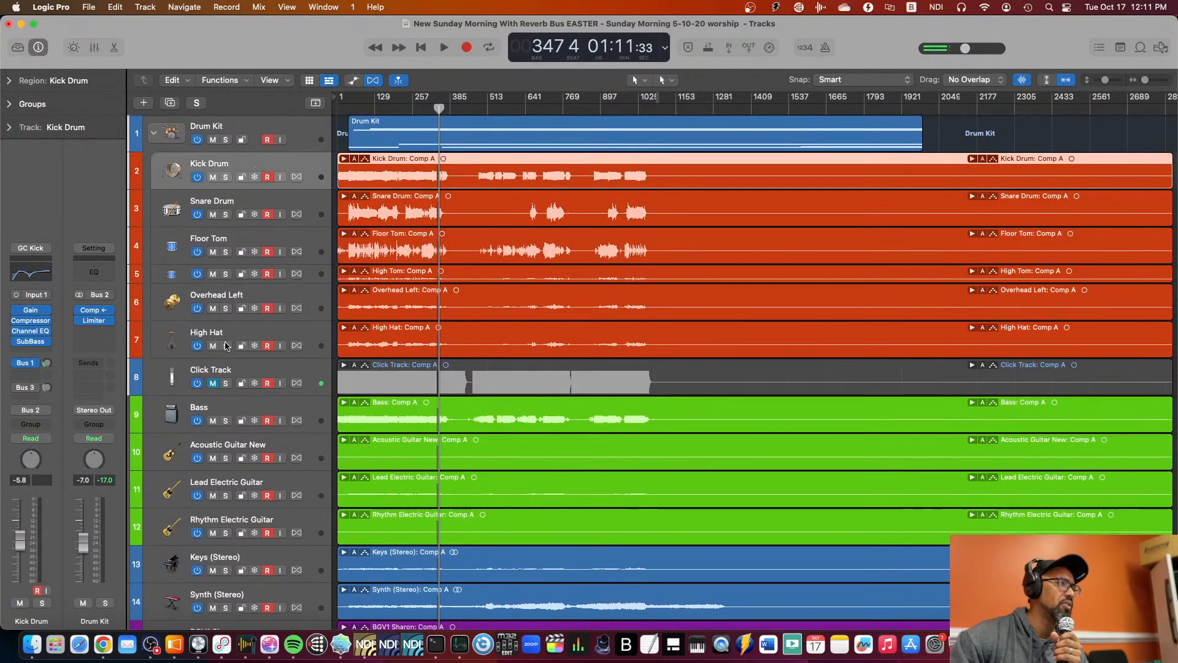
Select the High Hat, Bass and Acoustic Guitar New tracks in turn to inspect their channel strips.
{"action": "left_click", "coordinate": [251, 331]}
{"action": "scroll", "coordinate": [245, 319], "scroll_direction": "down", "scroll_amount": 3}
{"action": "left_click", "coordinate": [239, 308]}
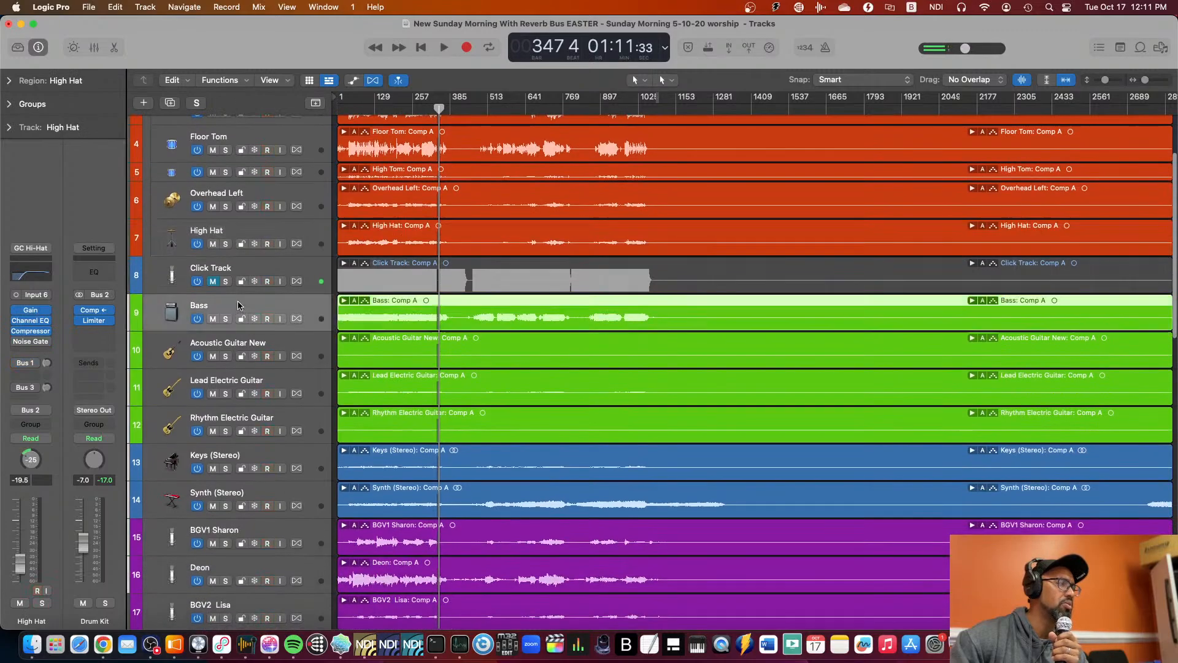
{"action": "left_click", "coordinate": [227, 347]}
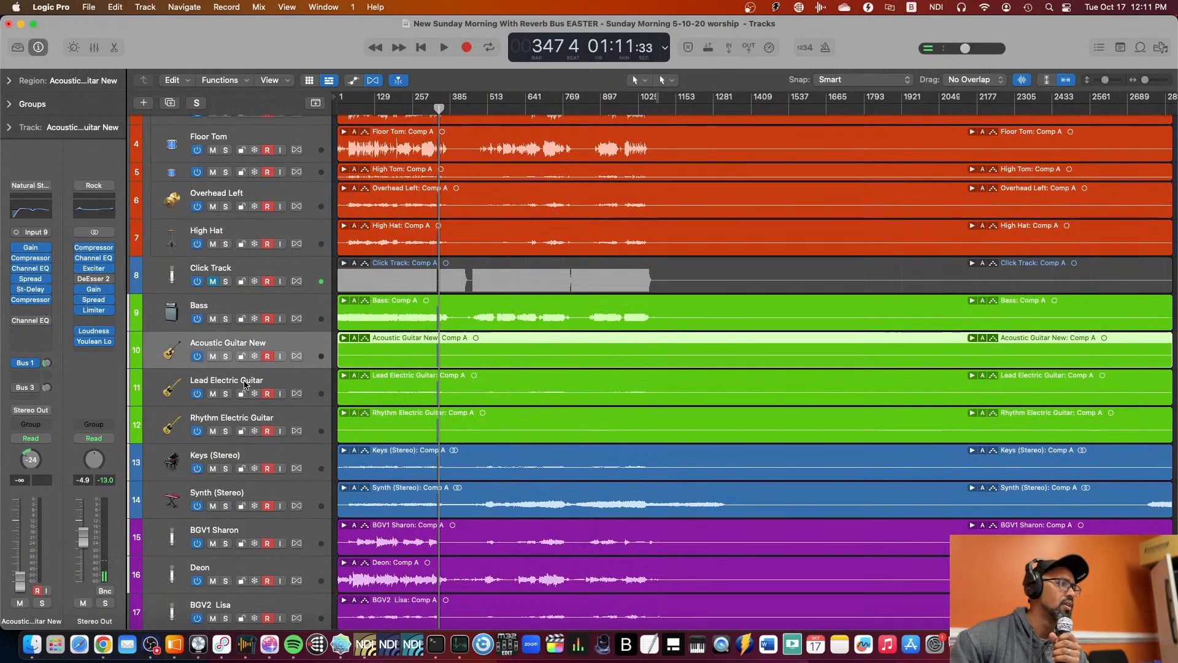
Examine the available I/O buffer sizes in the audio device preferences and keep 512 samples.
{"action": "left_click", "coordinate": [227, 400]}
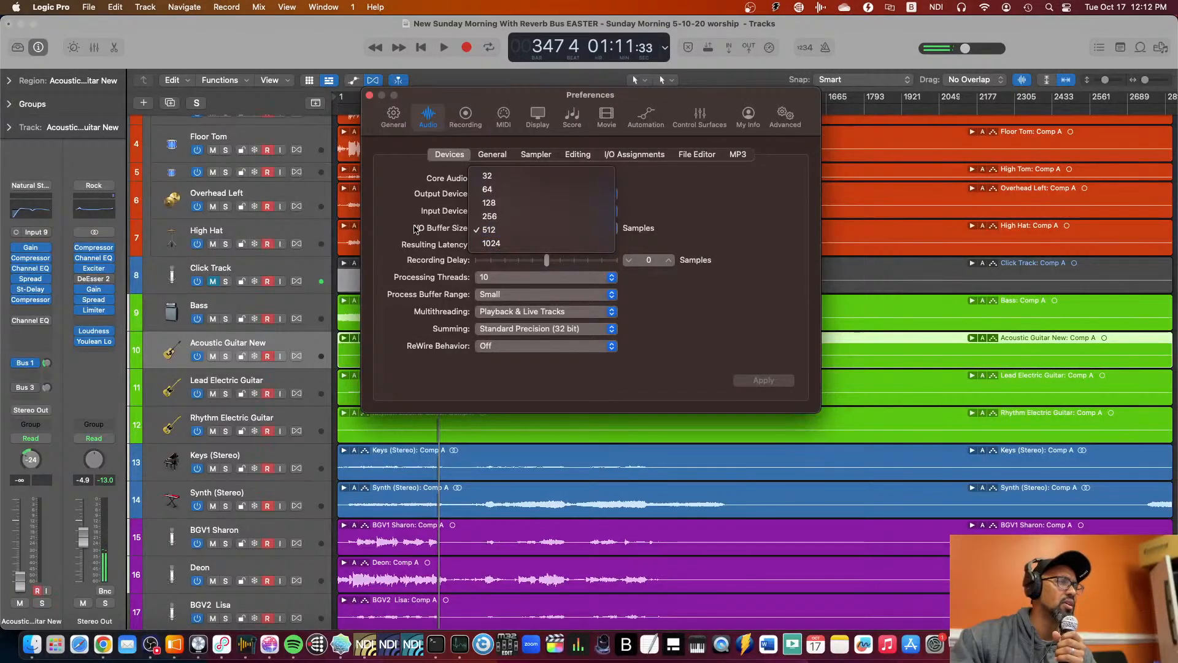
{"action": "left_click", "coordinate": [428, 228]}
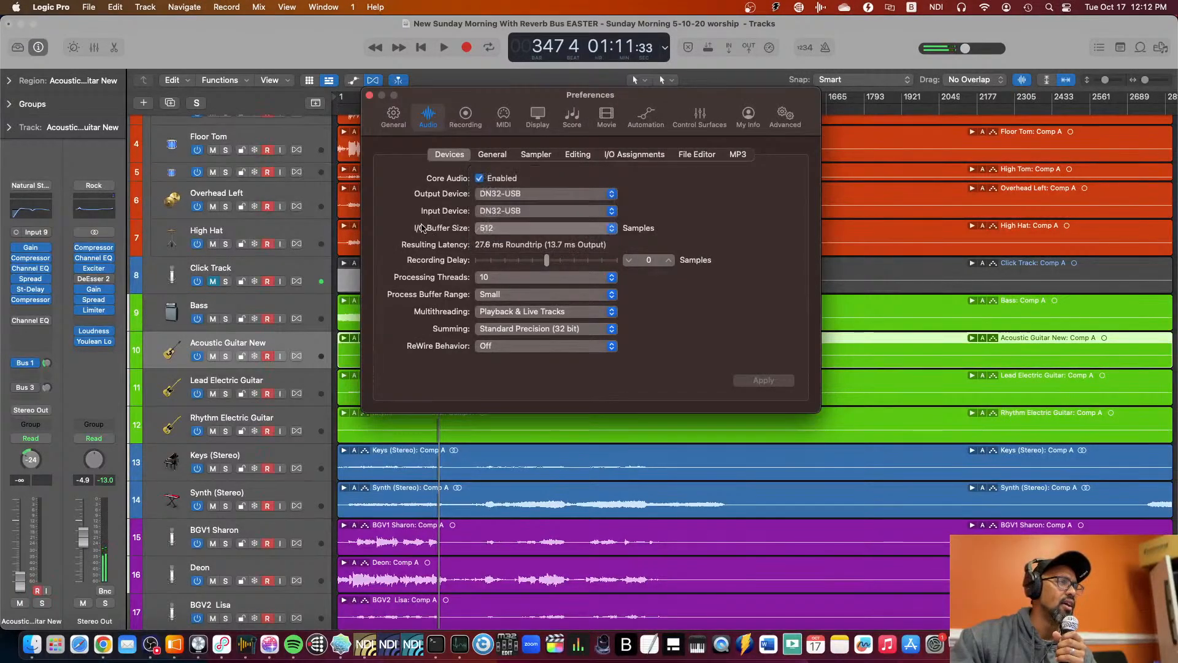
{"action": "left_click", "coordinate": [490, 228]}
{"action": "left_click", "coordinate": [427, 213]}
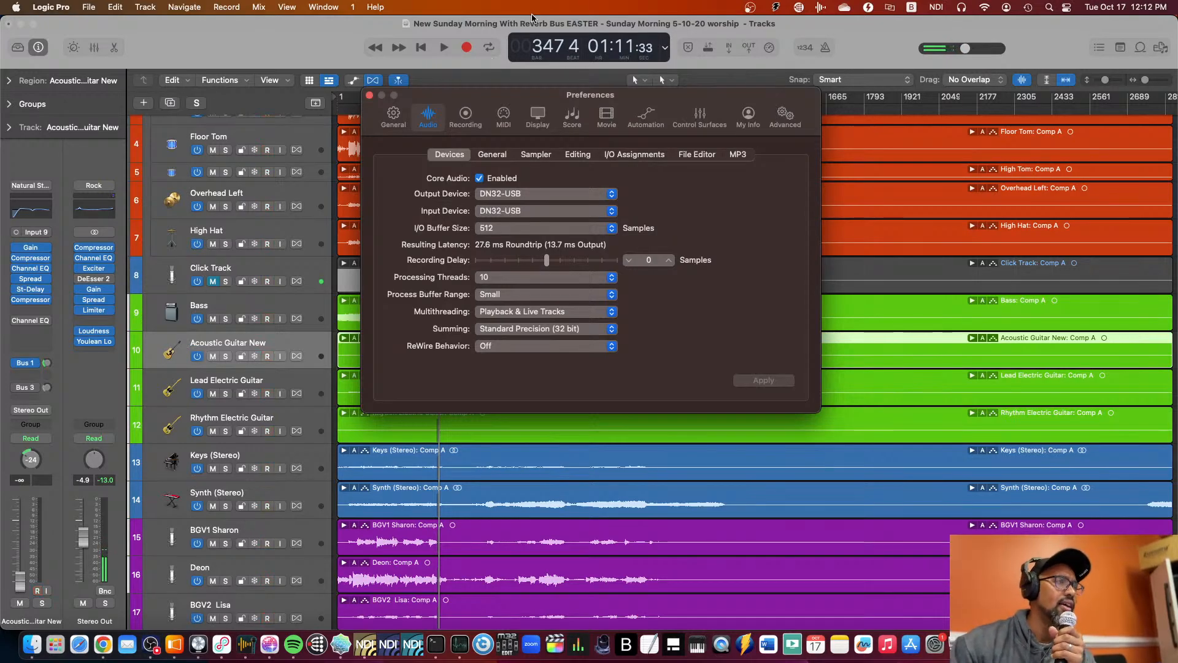
{"action": "left_click", "coordinate": [493, 231]}
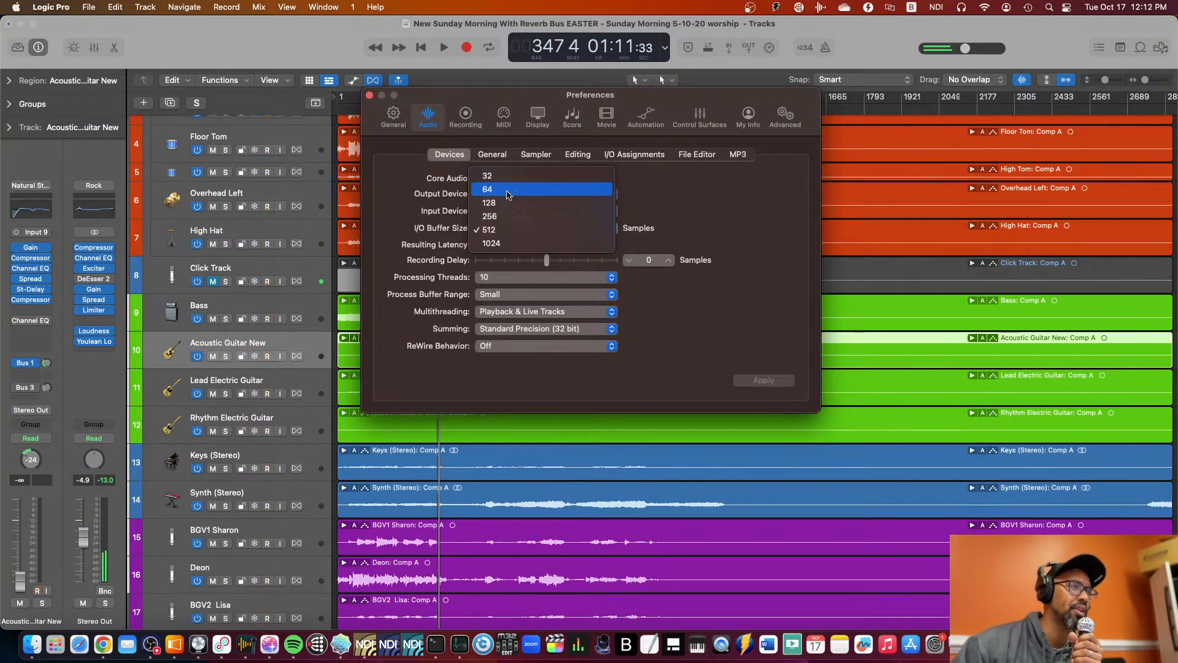
{"action": "left_click", "coordinate": [471, 228]}
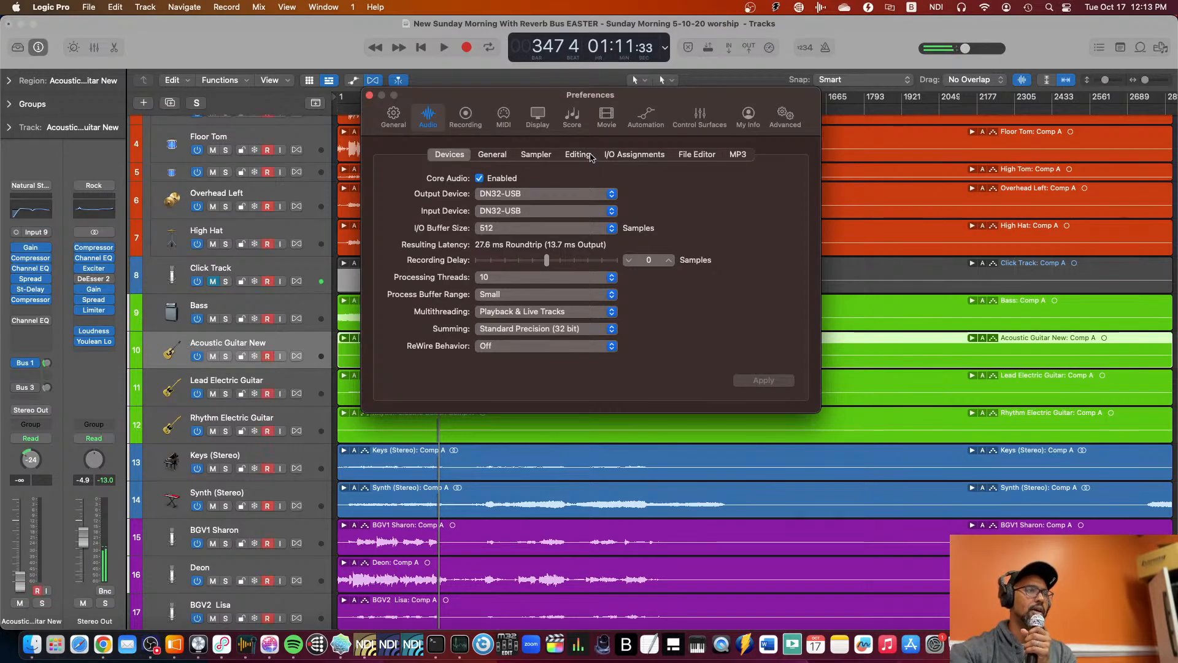
View the stereo output in the audio I/O assignments and switch to Loopback to examine the Loopback Audio device's routing.
{"action": "left_click", "coordinate": [635, 154]}
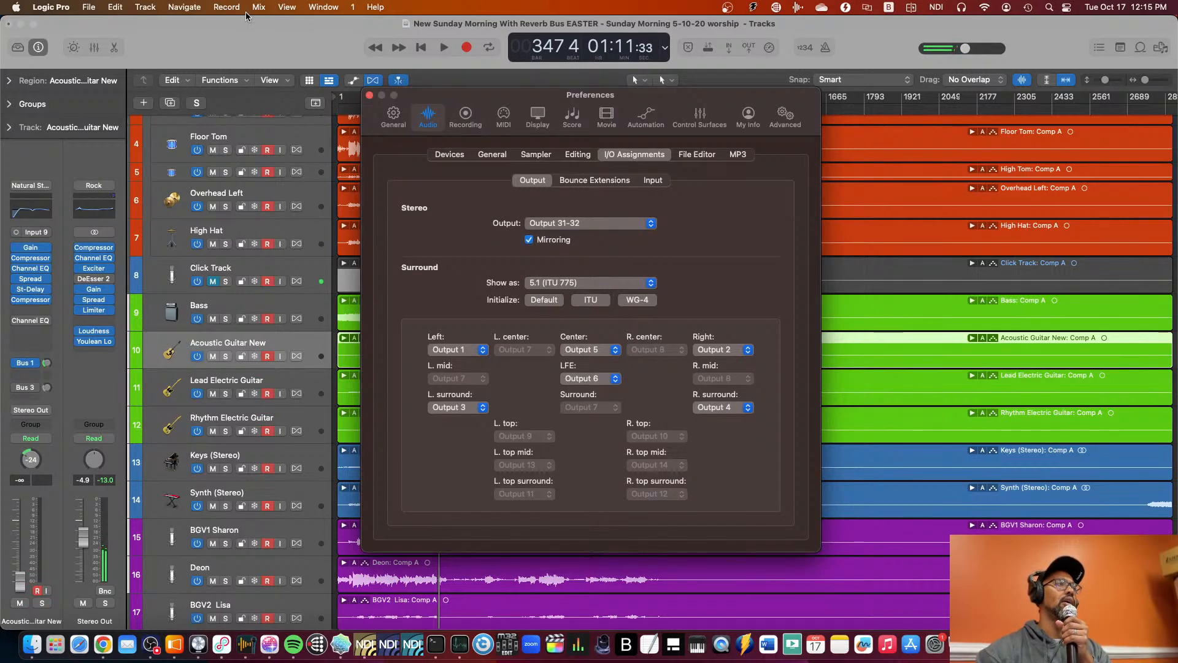
{"action": "left_click", "coordinate": [261, 31]}
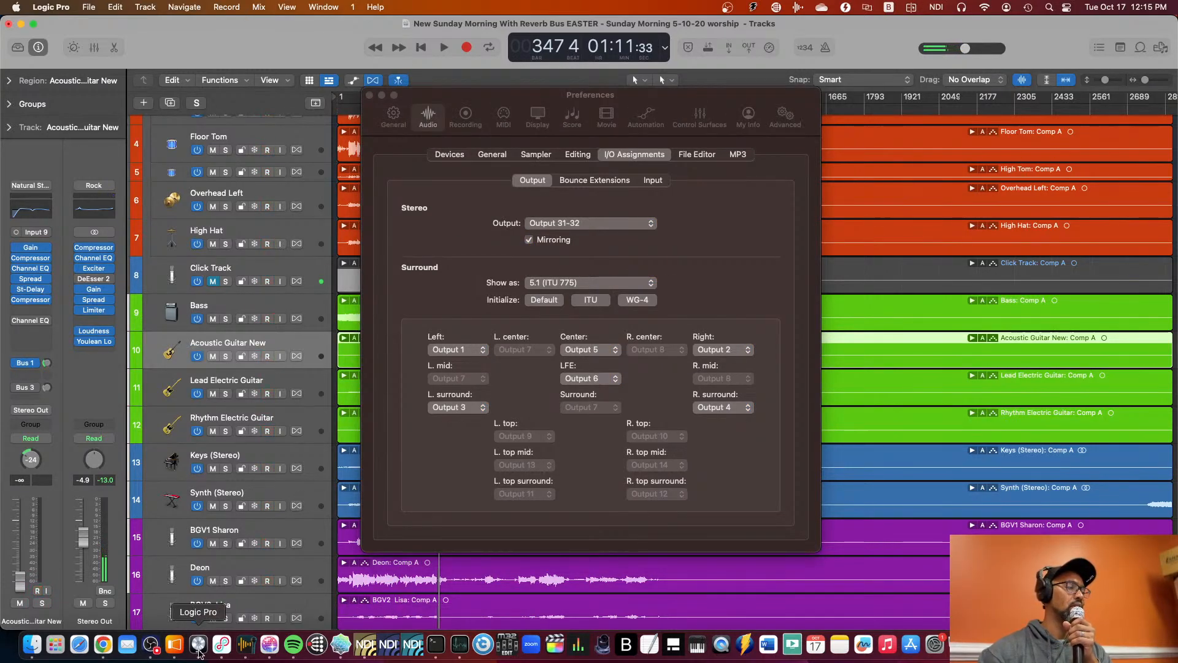
{"action": "left_click", "coordinate": [225, 650]}
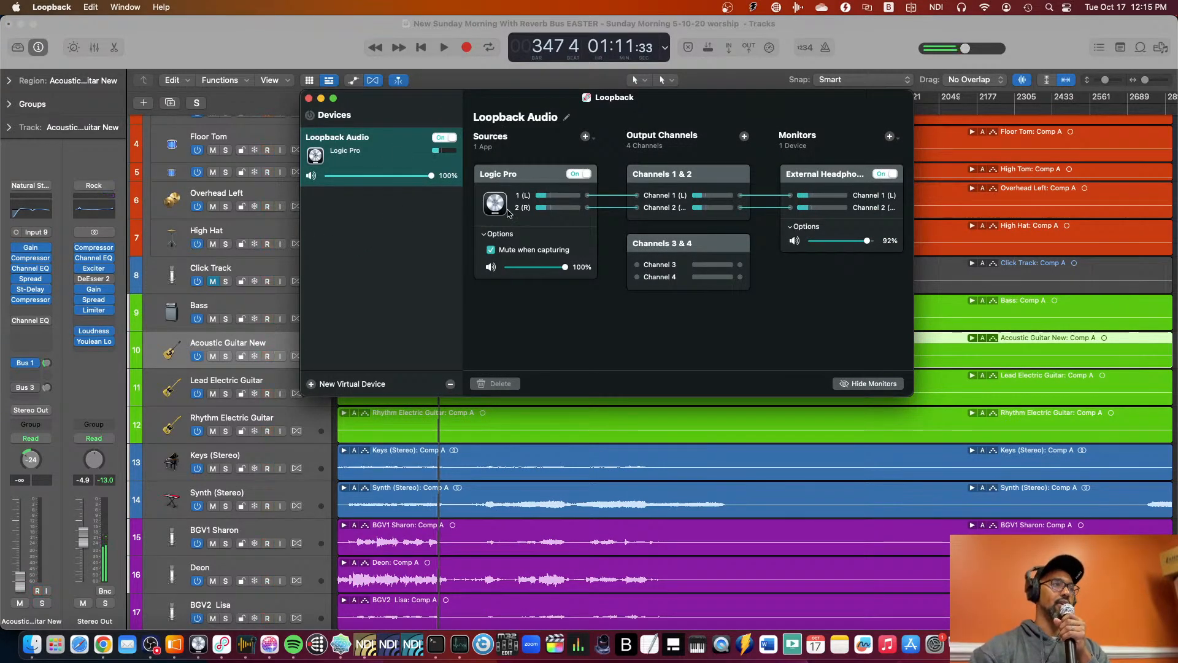
Switch to ProPresenter and set the DAW audio input's mode to Auto Off in the input settings.
{"action": "left_click", "coordinate": [177, 644]}
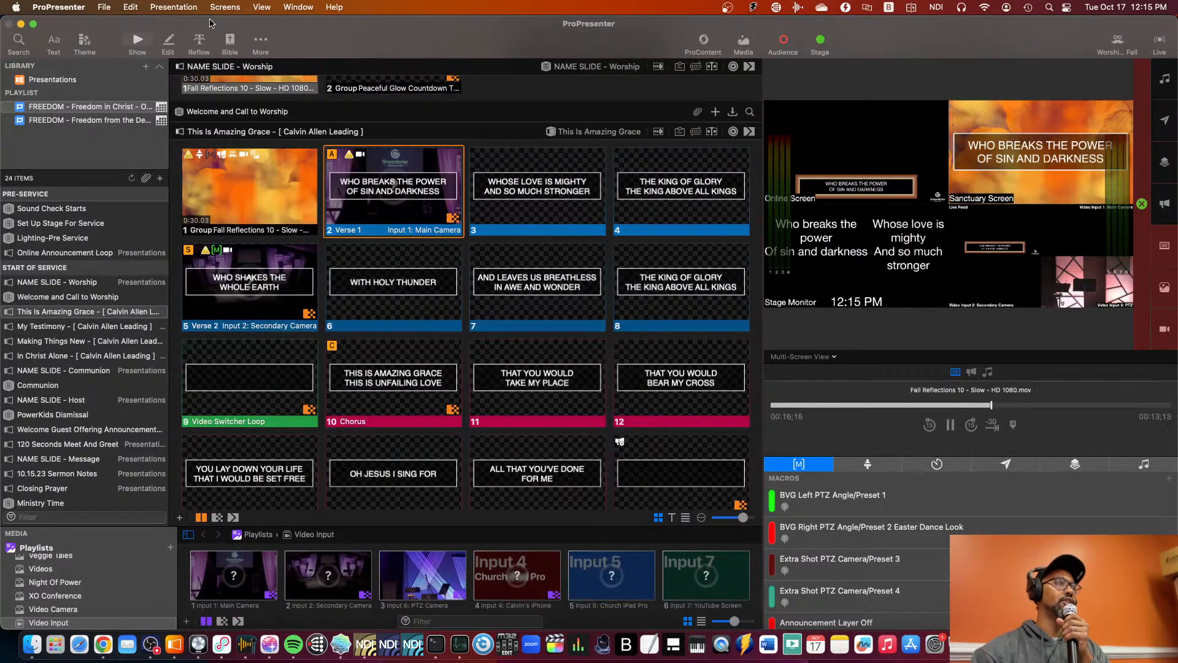
{"action": "left_click", "coordinate": [59, 8]}
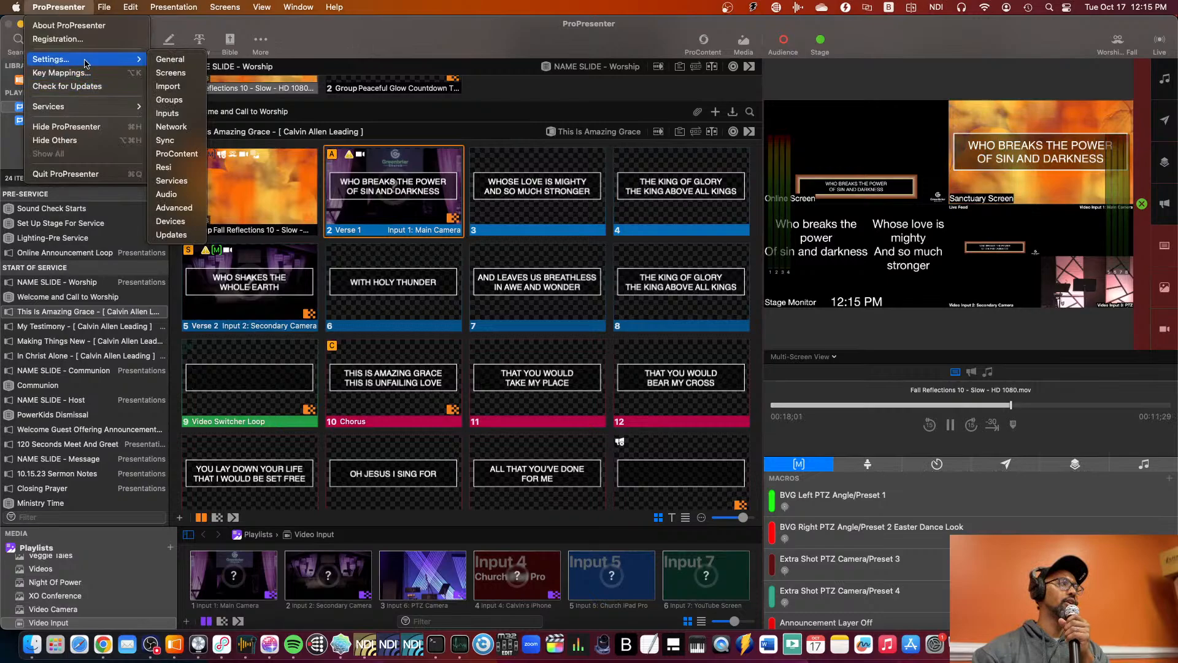
{"action": "left_click", "coordinate": [175, 114]}
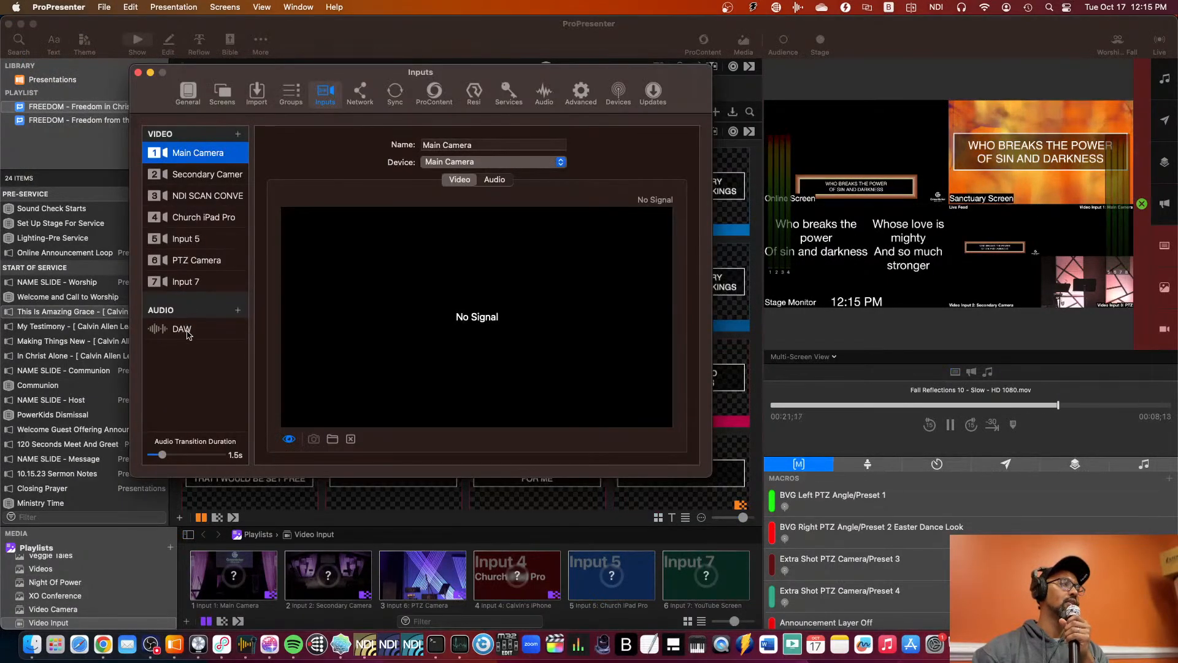
{"action": "left_click", "coordinate": [183, 329]}
{"action": "left_click", "coordinate": [517, 162]}
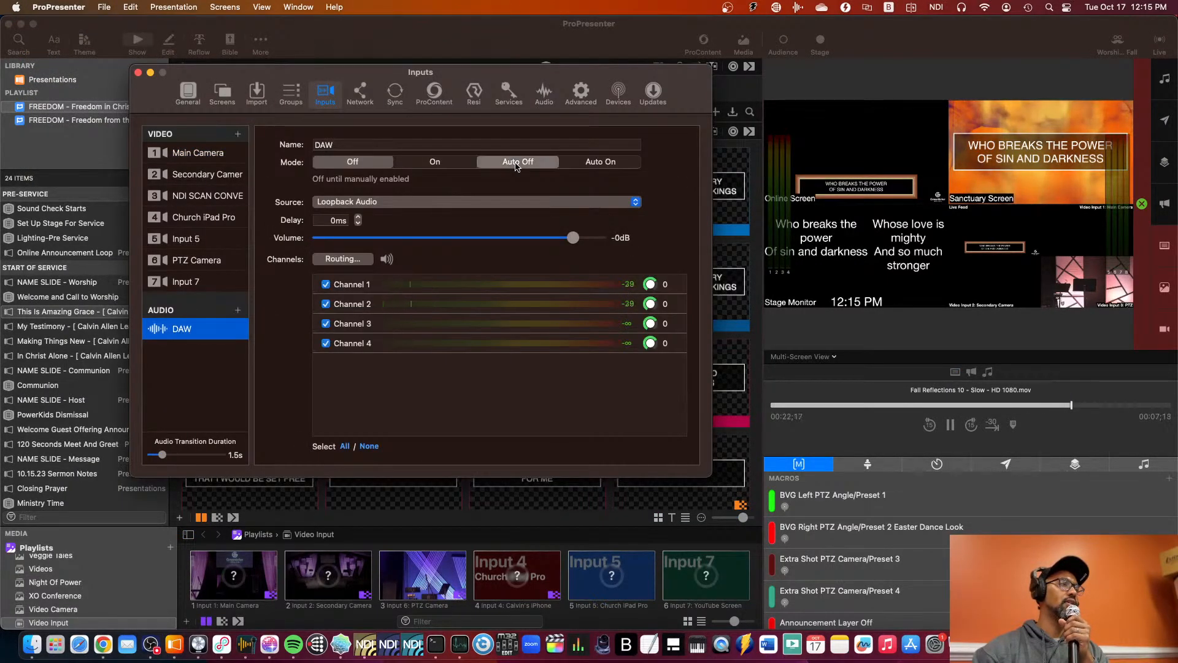
{"action": "left_click", "coordinate": [139, 73]}
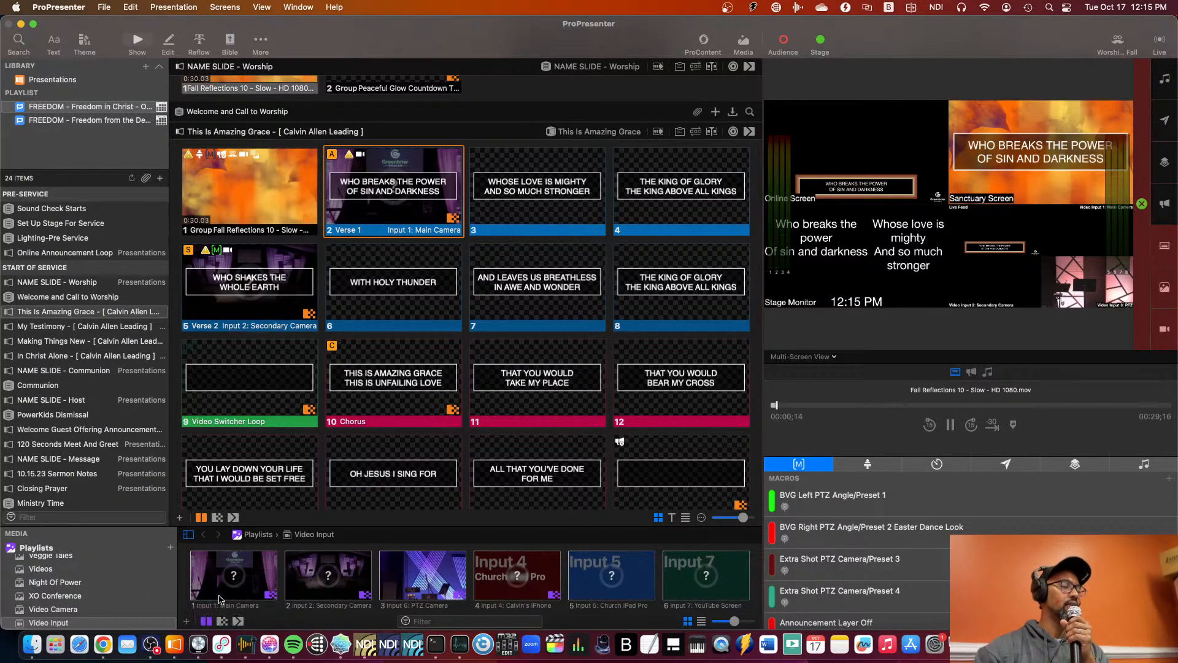
Switch between Loopback, Logic Pro and ProPresenter to compare the virtual device's source, output channels and monitors with Logic's output assignments.
{"action": "left_click", "coordinate": [221, 644]}
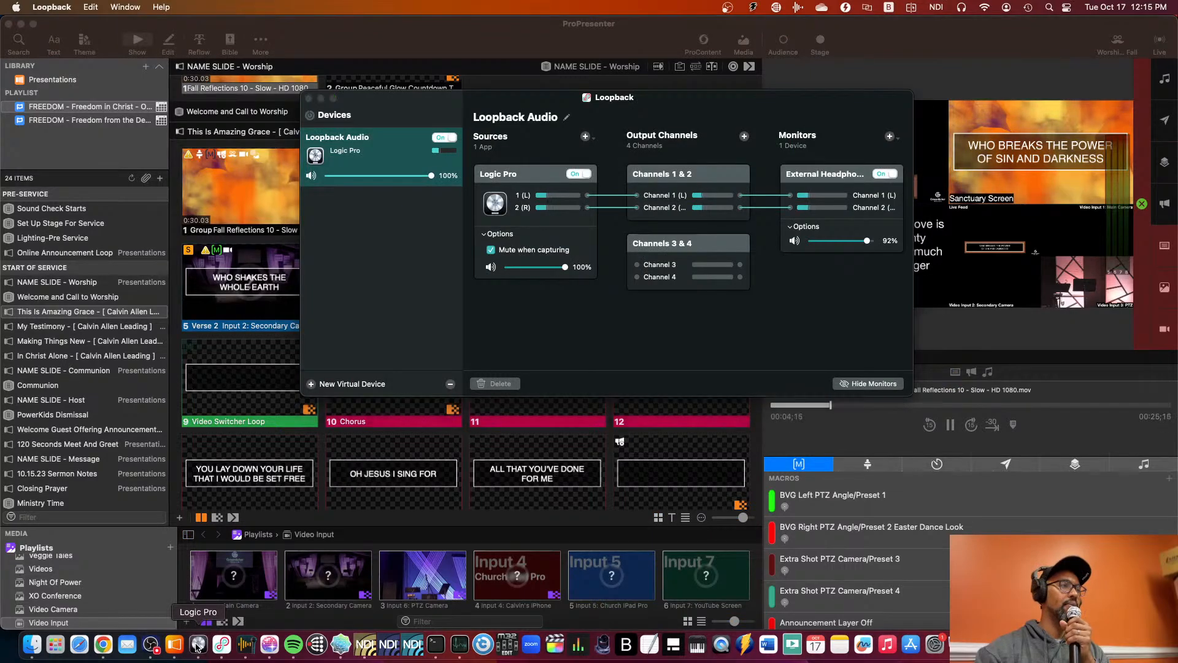
{"action": "left_click", "coordinate": [197, 643]}
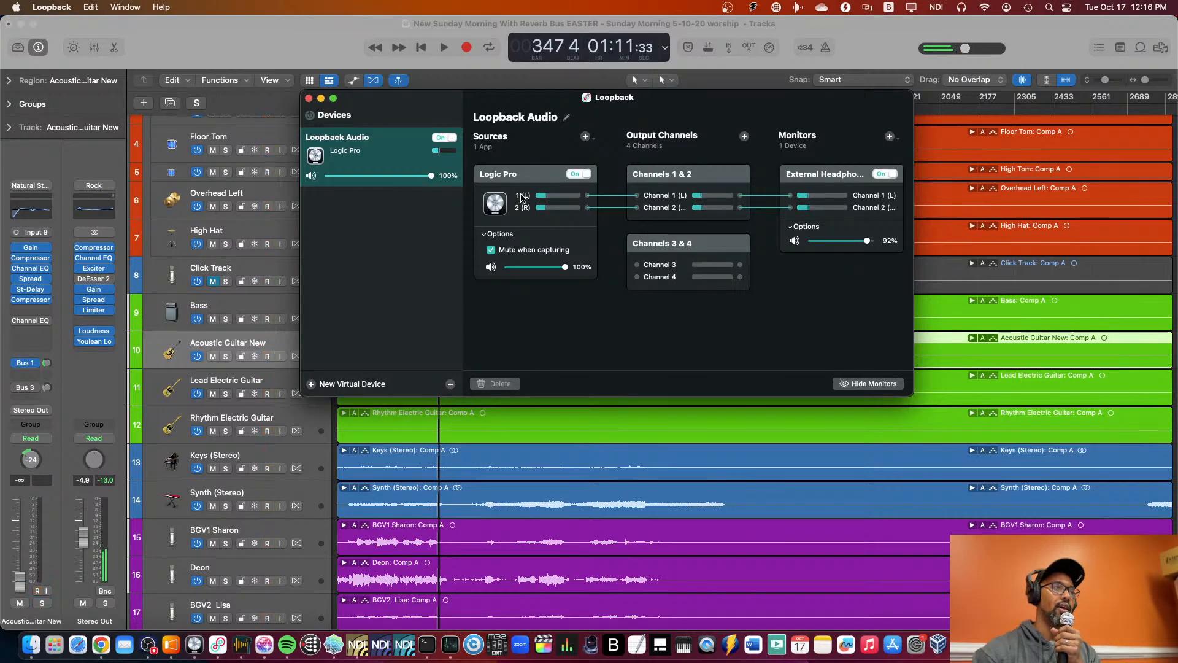
{"action": "left_click", "coordinate": [311, 50]}
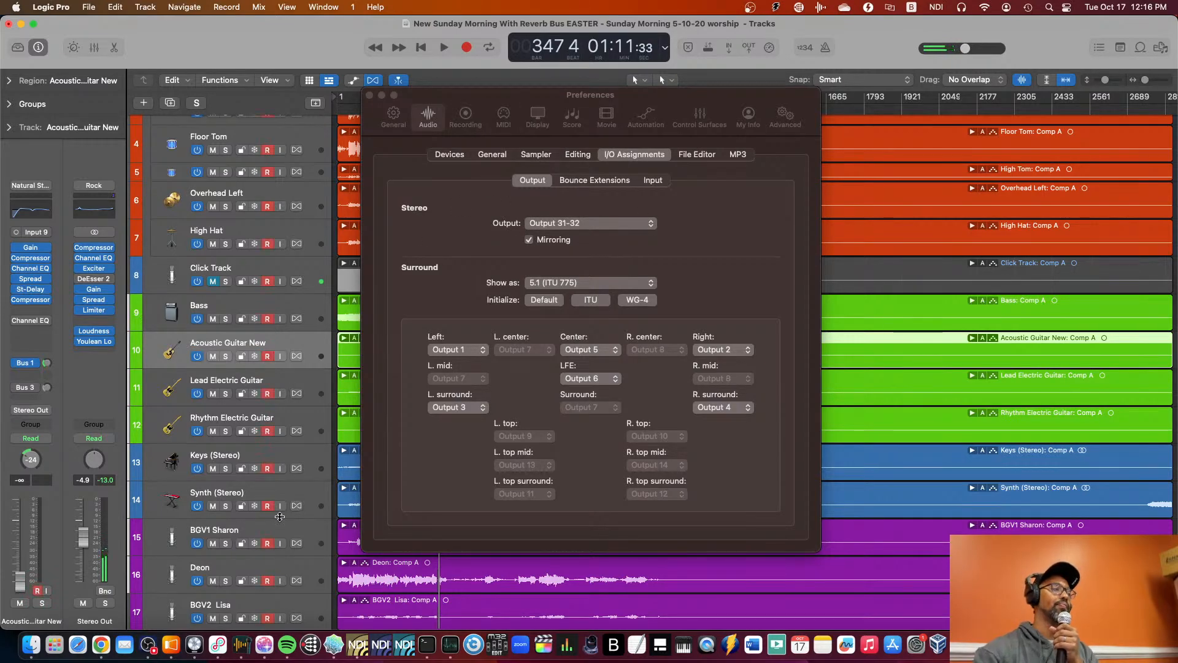
{"action": "left_click", "coordinate": [194, 644]}
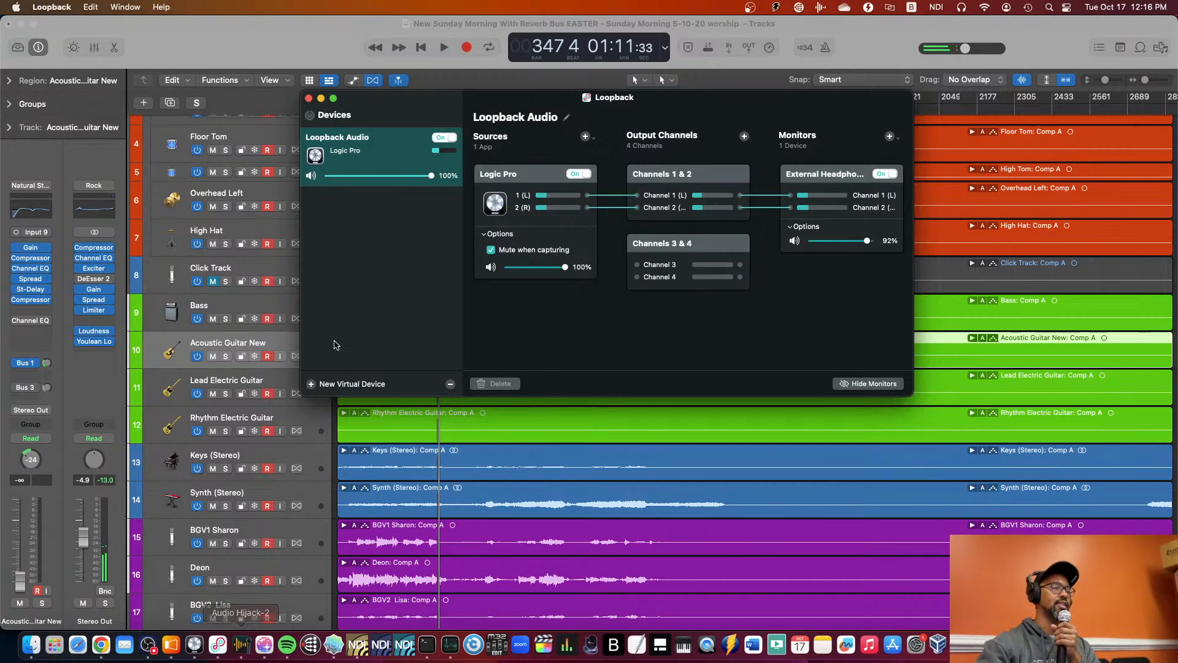
{"action": "left_click", "coordinate": [171, 644]}
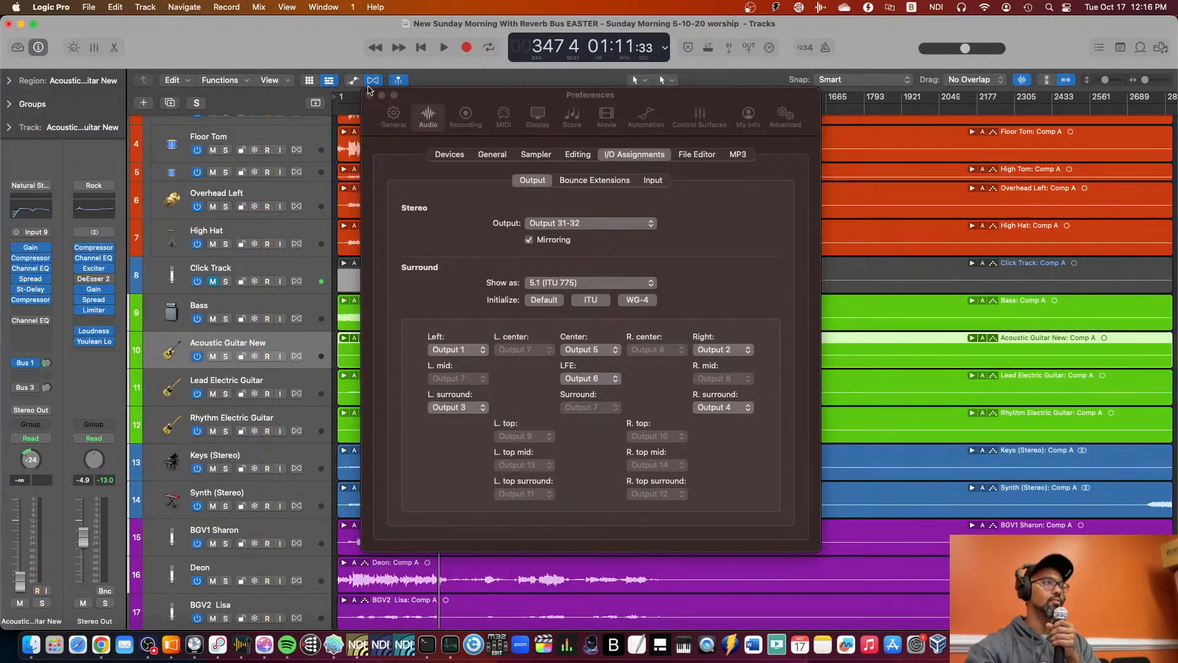
Close Logic Pro's preferences and raise the Acoustic Guitar New track's volume to -3.3 dB.
{"action": "left_click", "coordinate": [368, 95]}
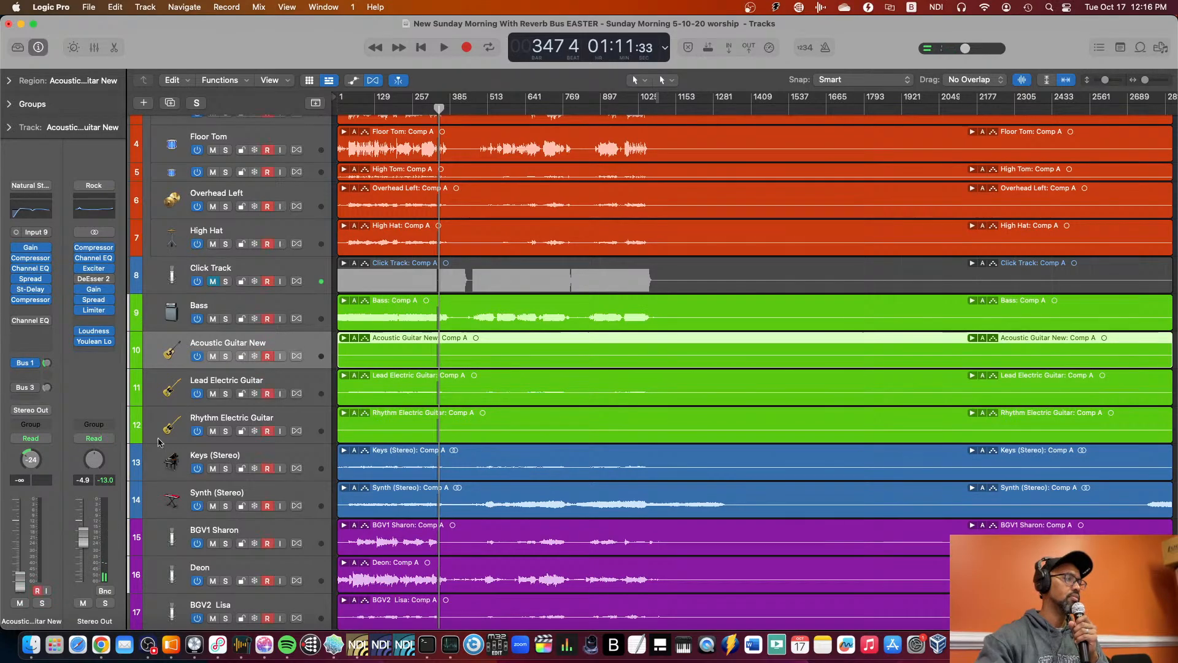
{"action": "left_click_drag", "start_coordinate": [20, 578], "coordinate": [21, 539]}
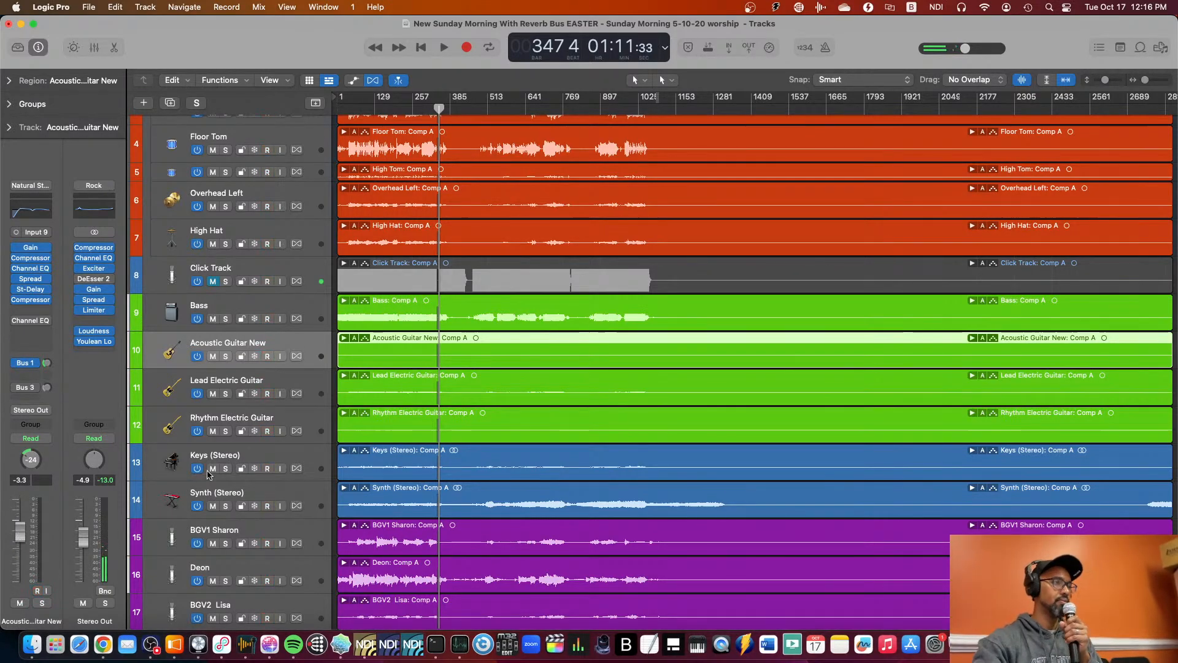